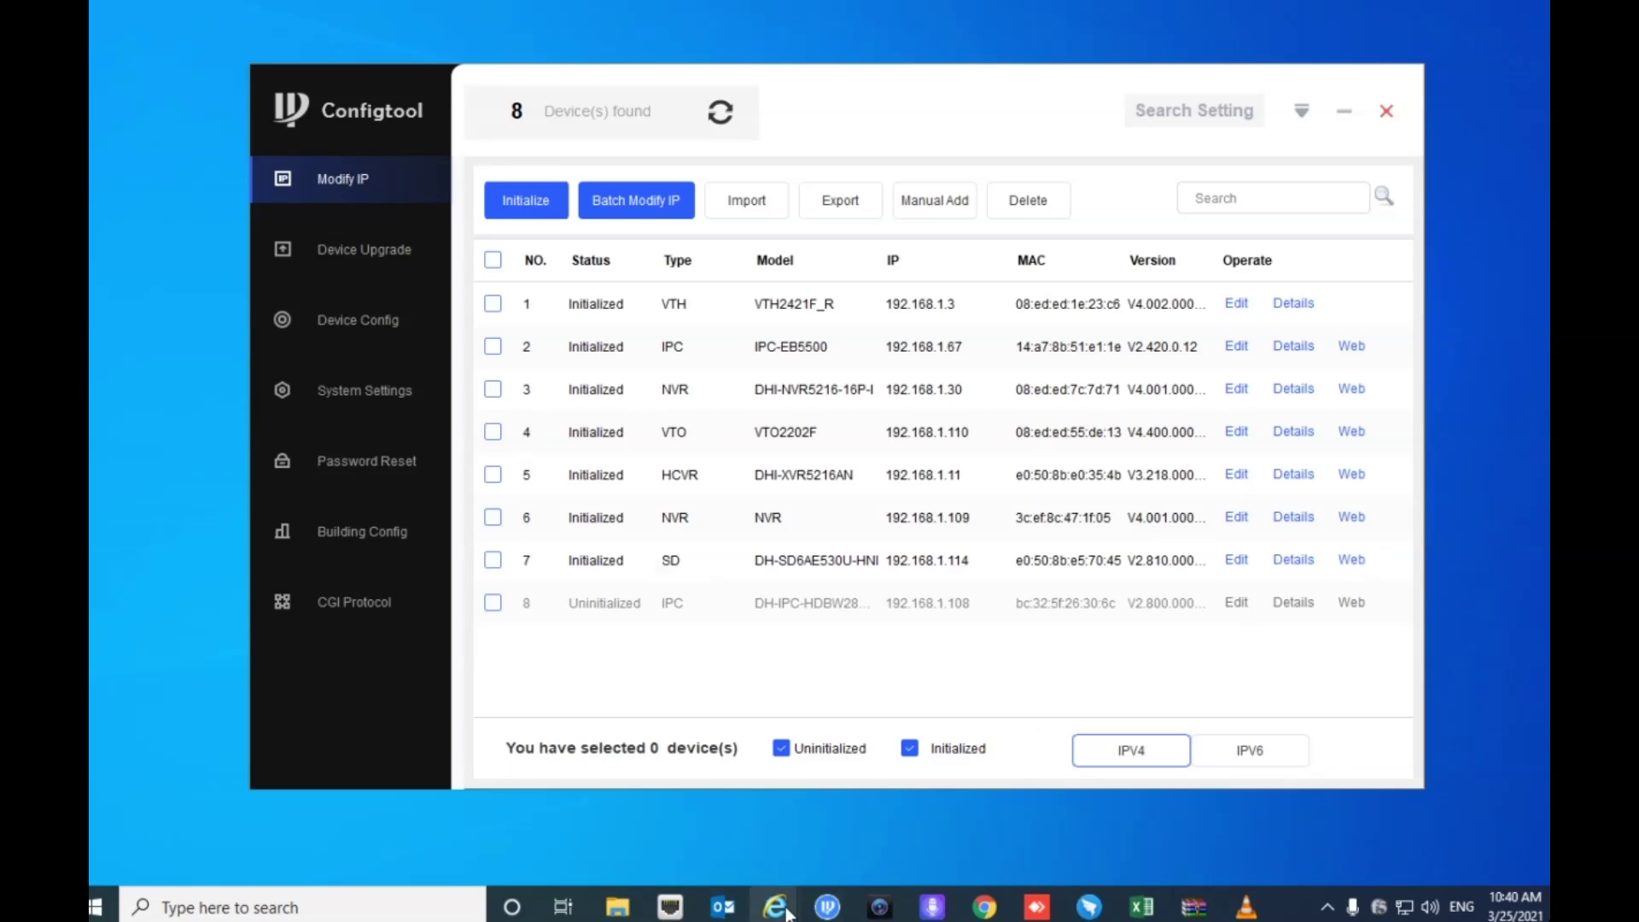
- In the PTZ camera's window, check playback and live video, then return to Port settings showing RTSP 554
mouse_move(787, 913)
left_click(965, 817)
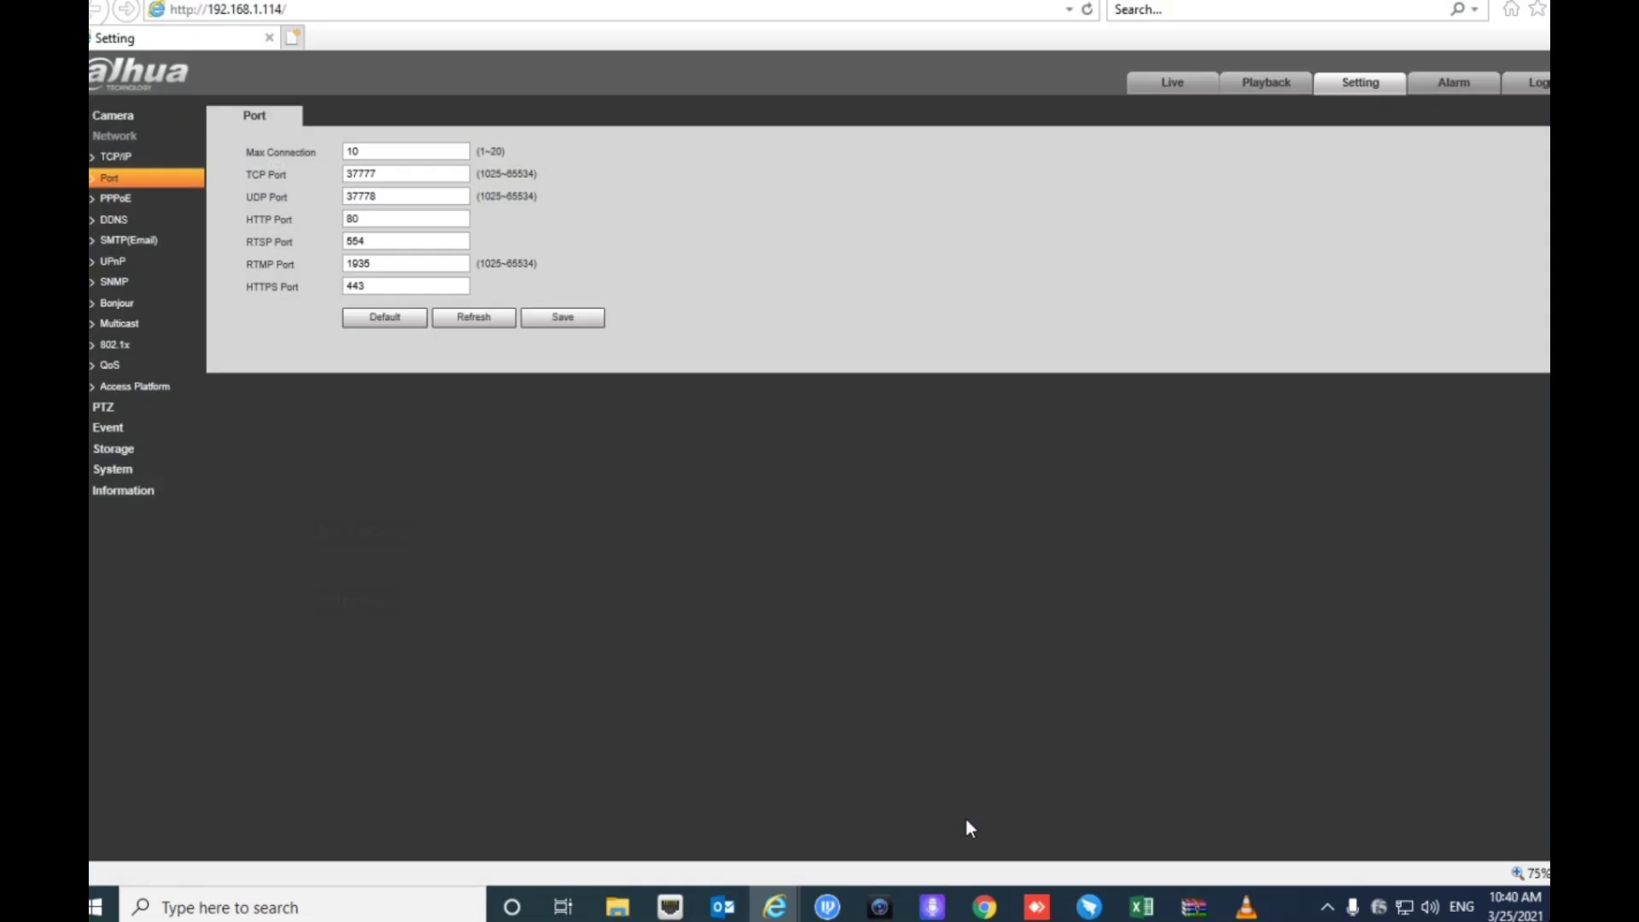
left_click(1269, 93)
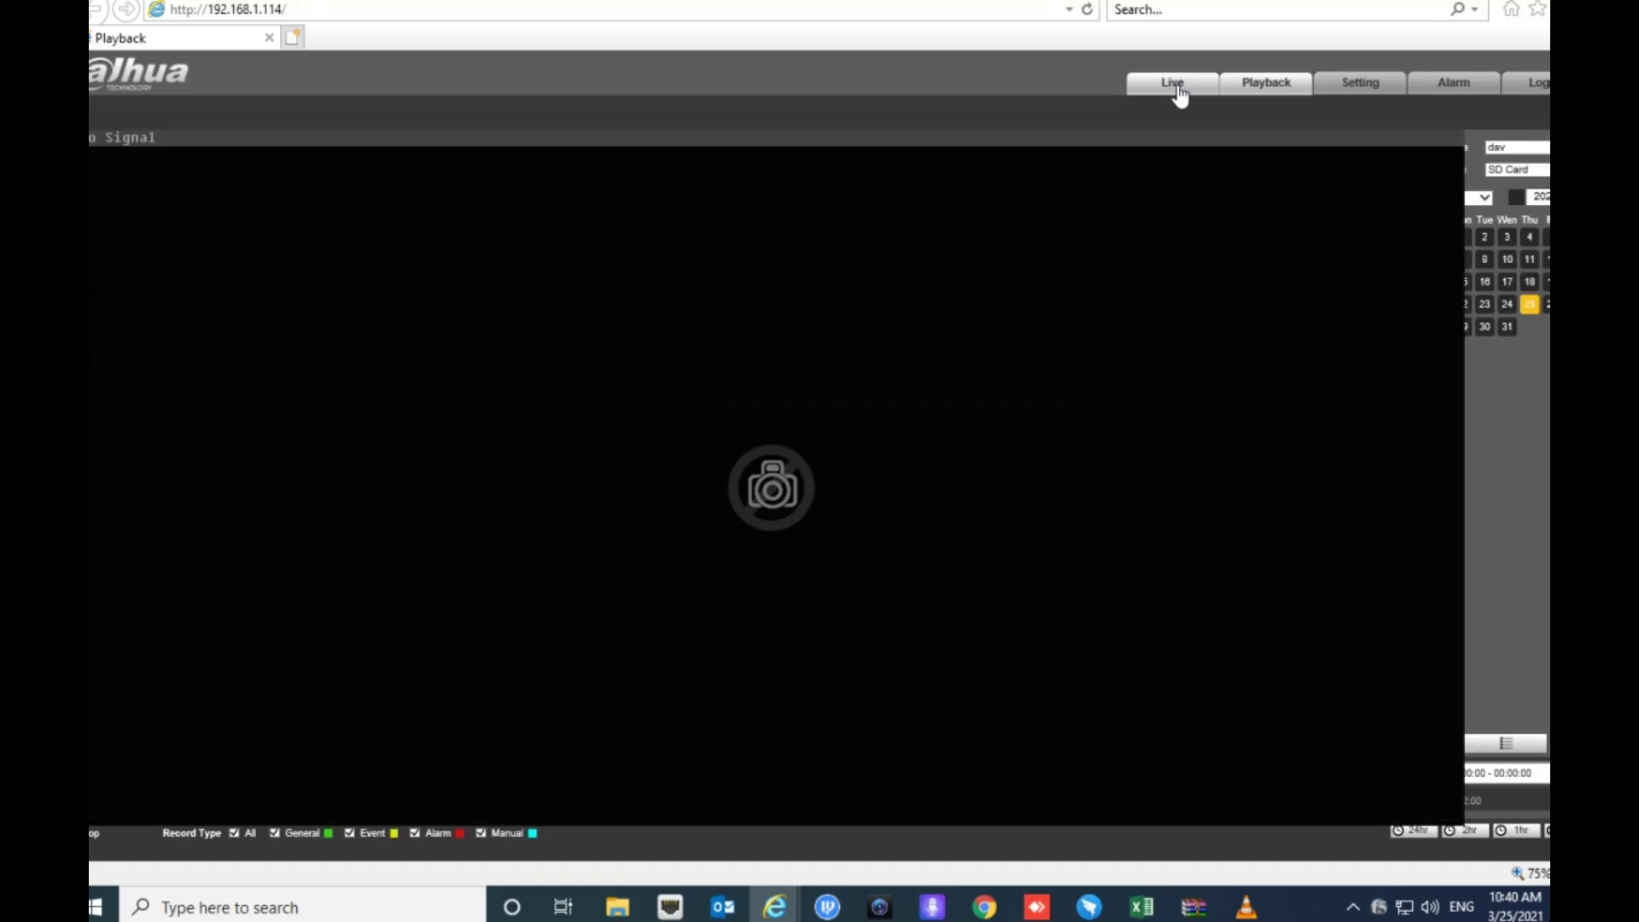
left_click(1177, 85)
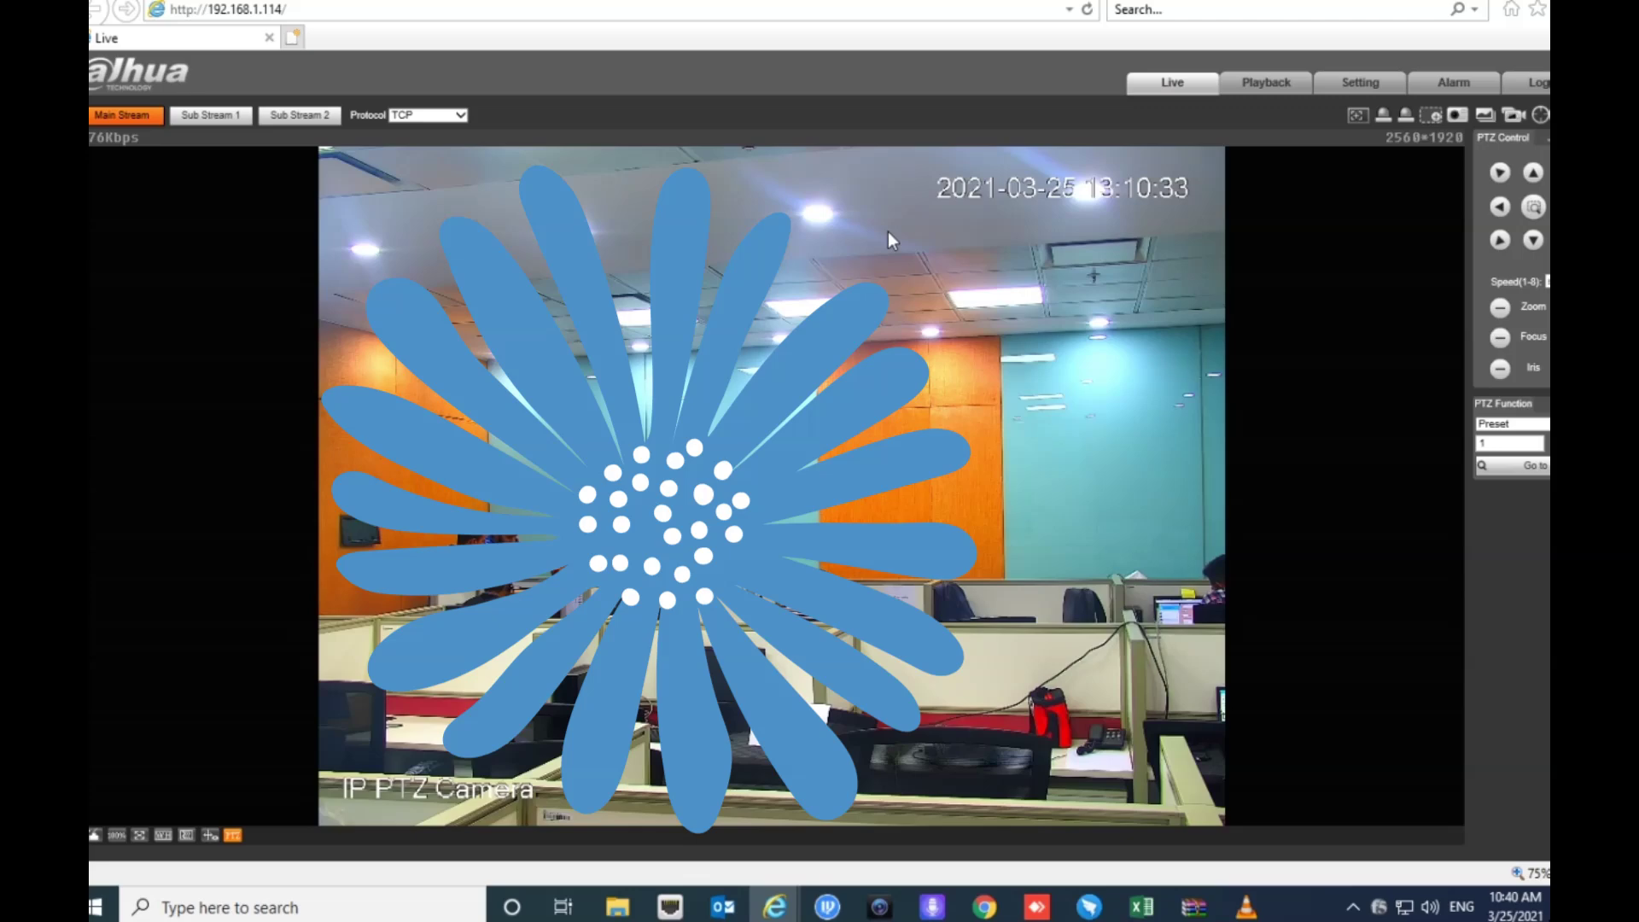
left_click(1358, 86)
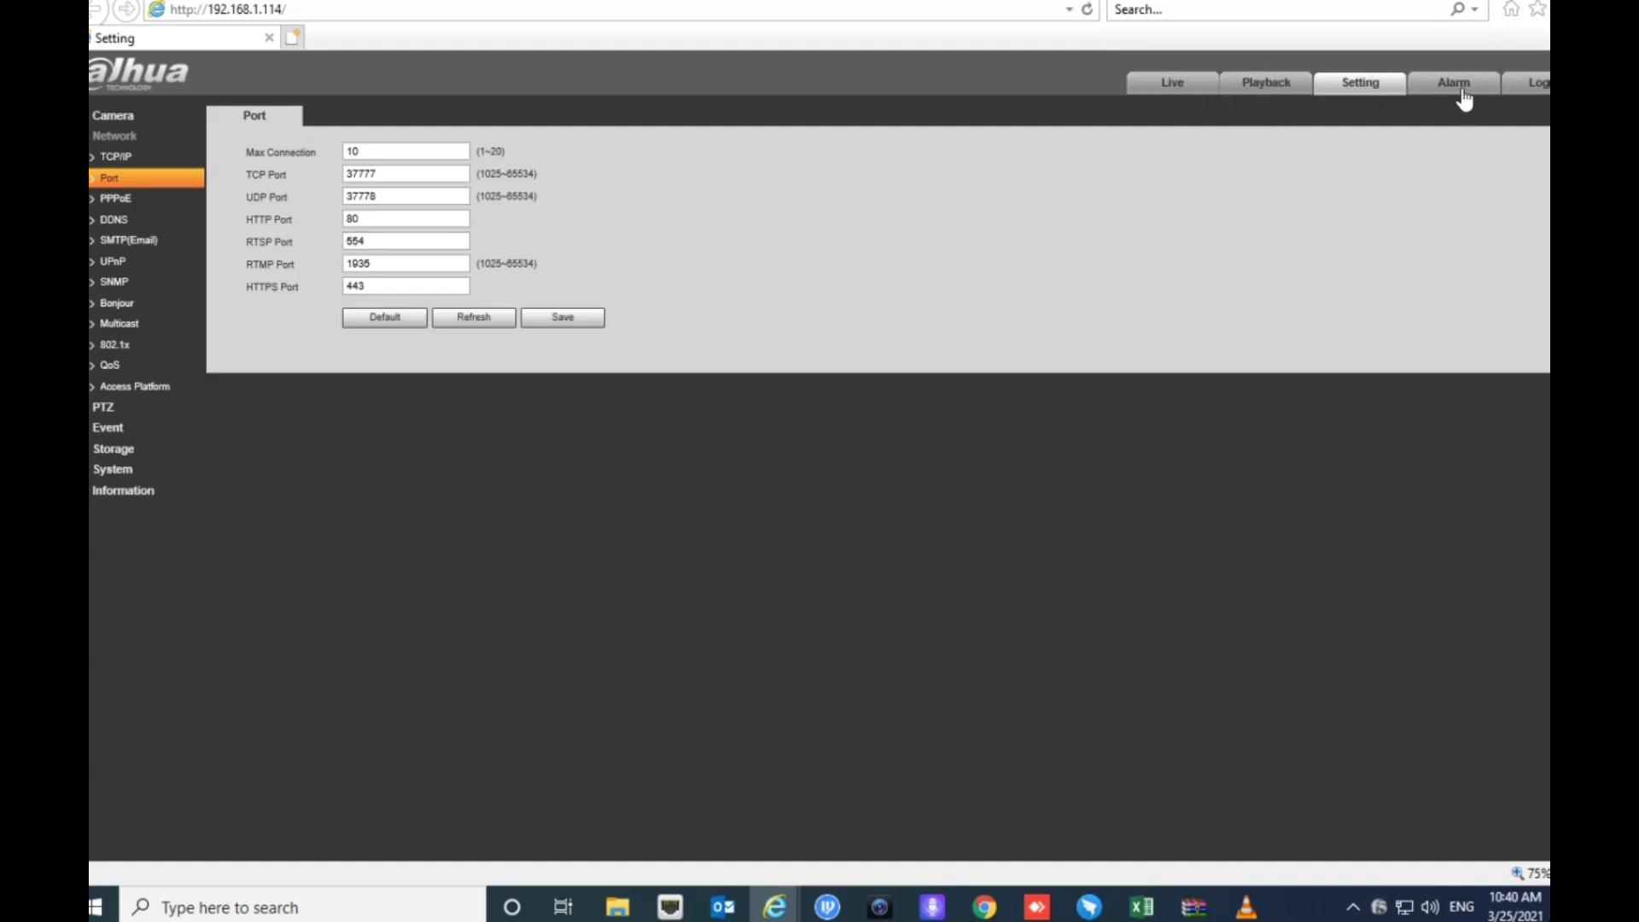
- In the NVR web service, glance at Live view, return to the Camera list and rerun Search Device
mouse_move(781, 906)
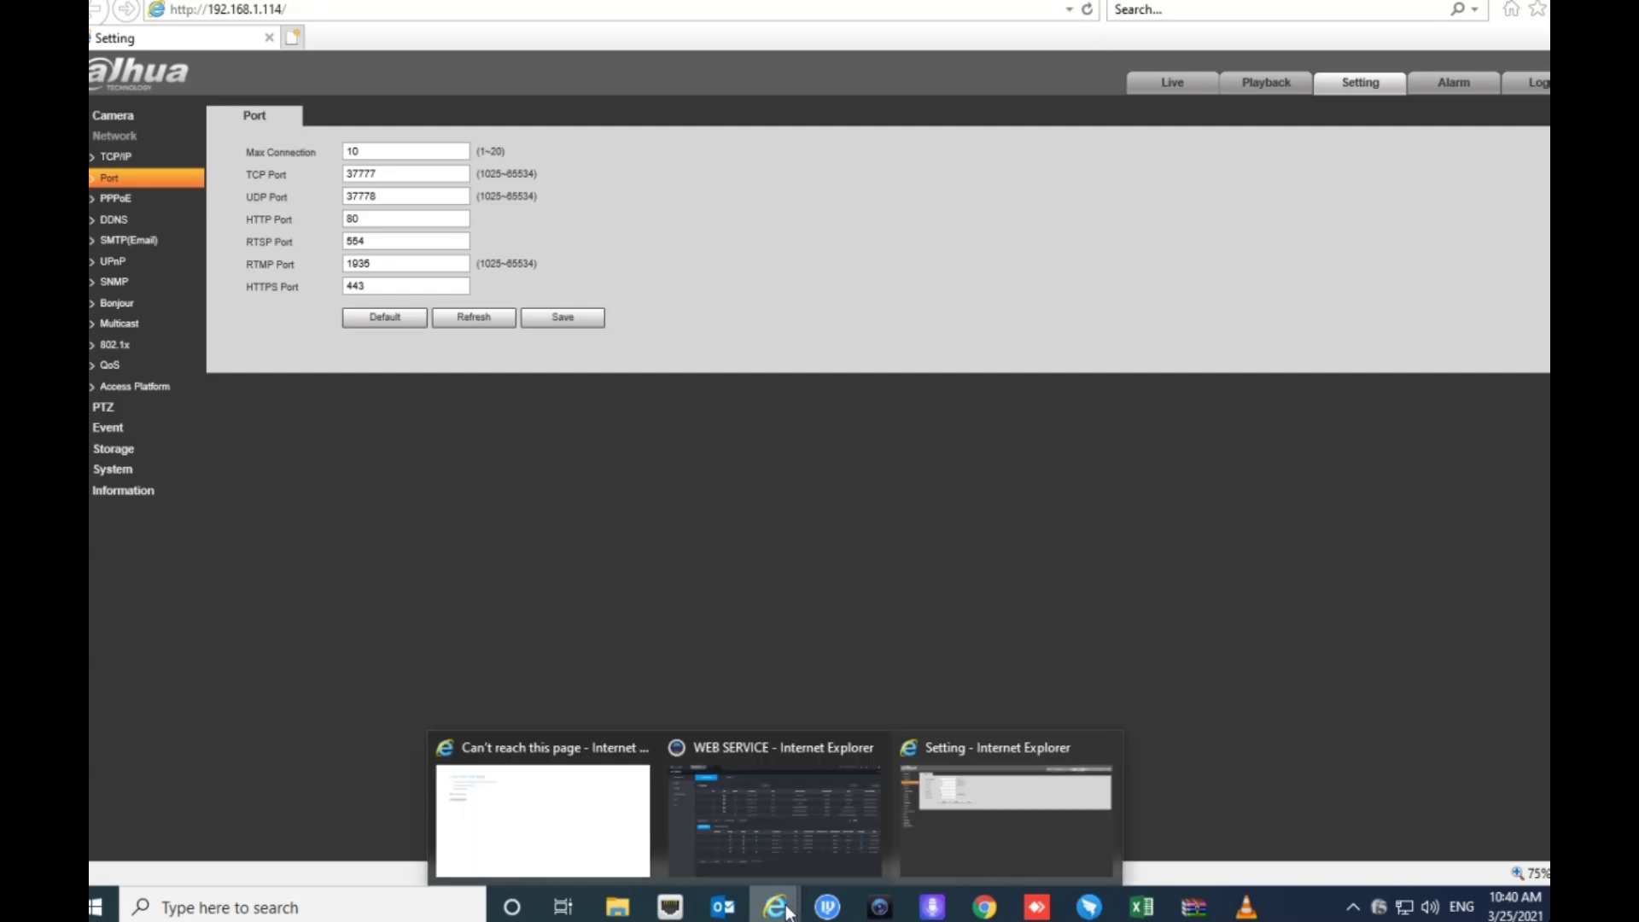
left_click(796, 816)
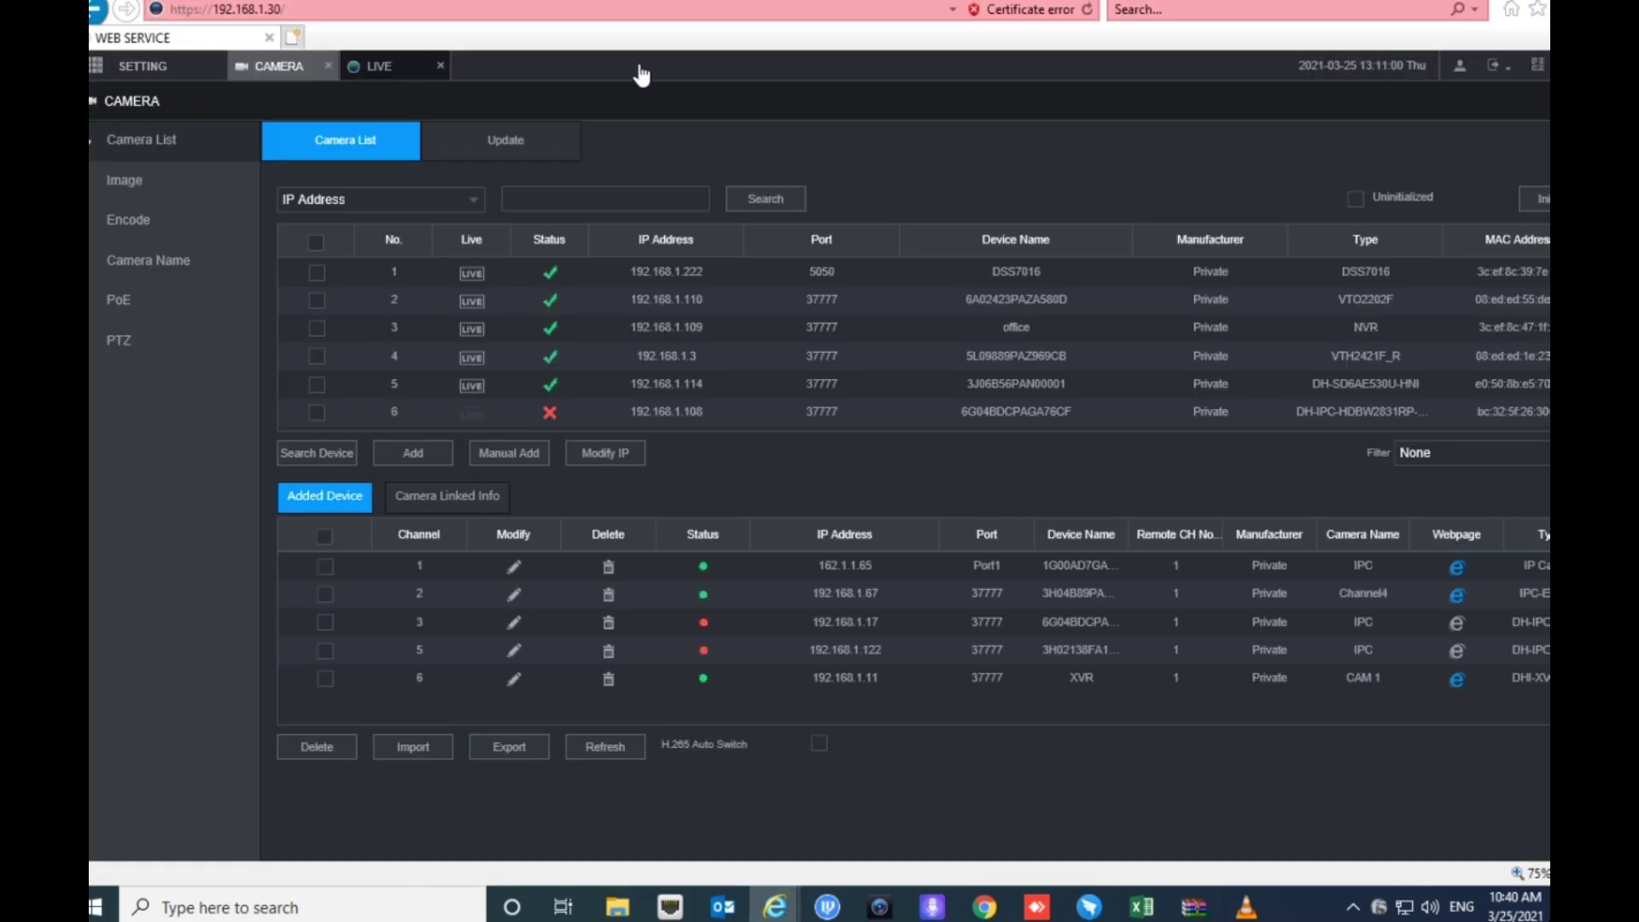
right_click(391, 71)
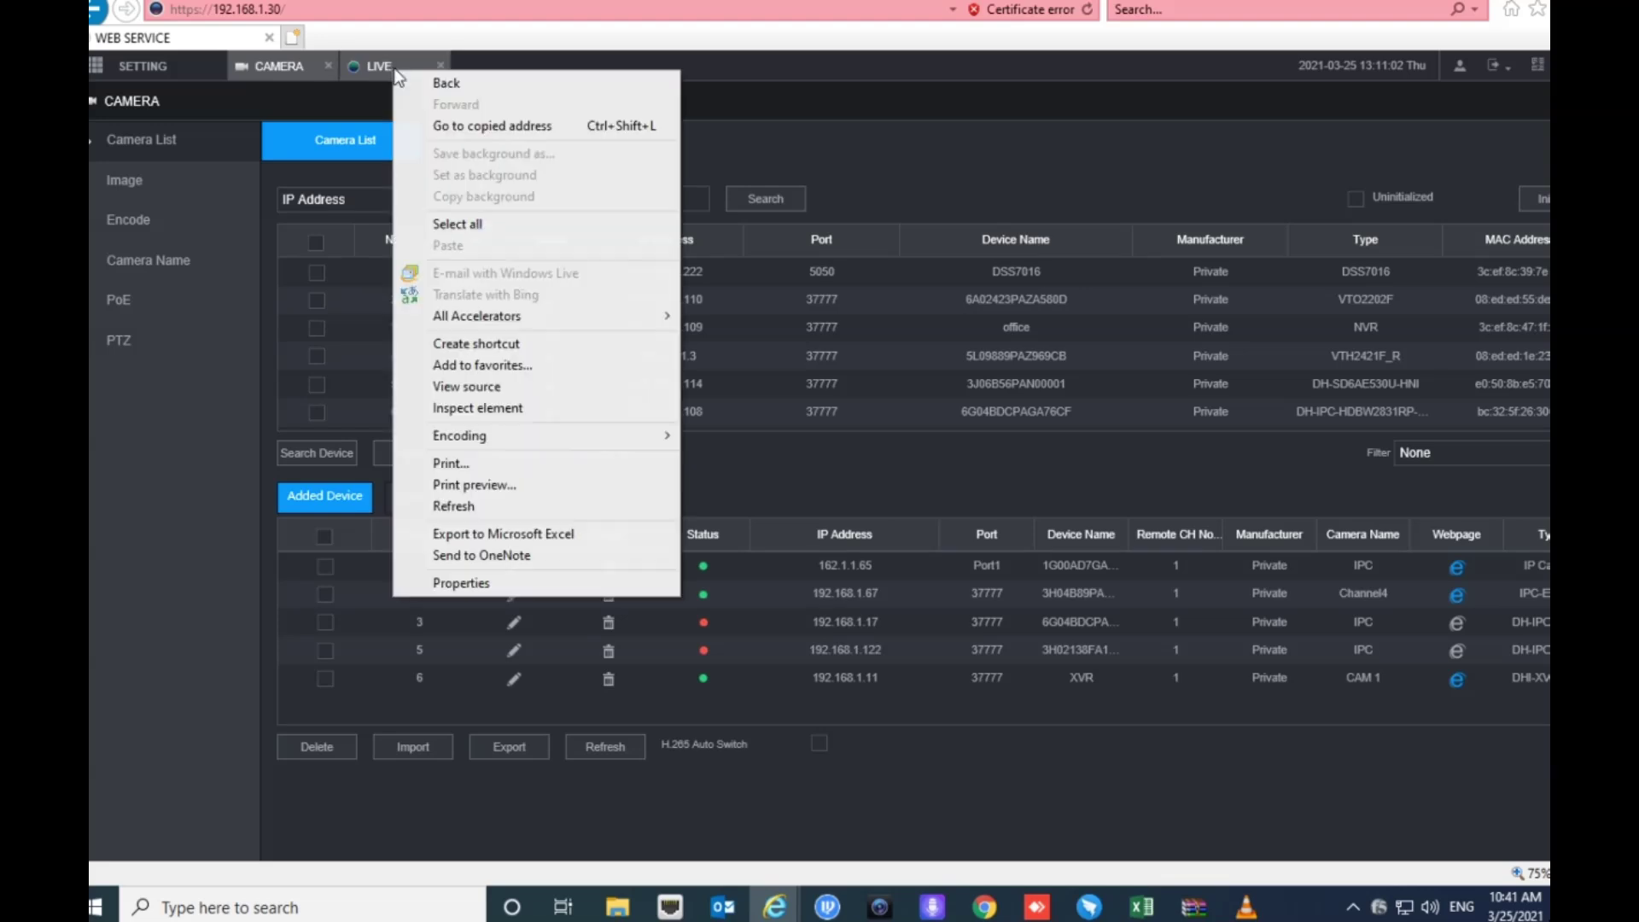
left_click(370, 75)
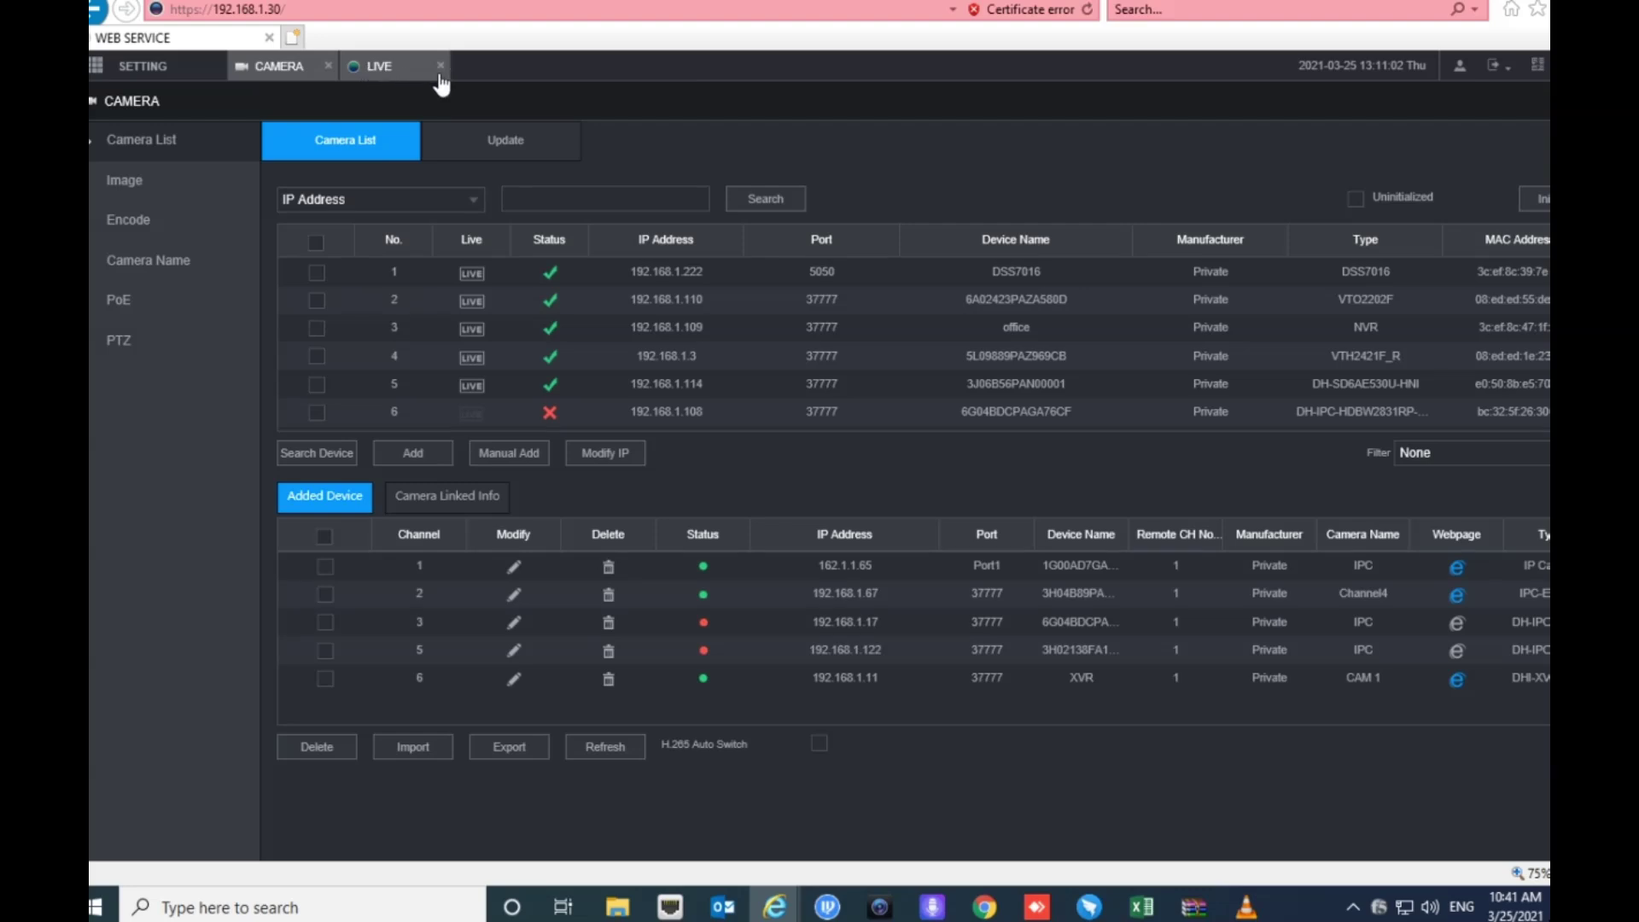
left_click(391, 70)
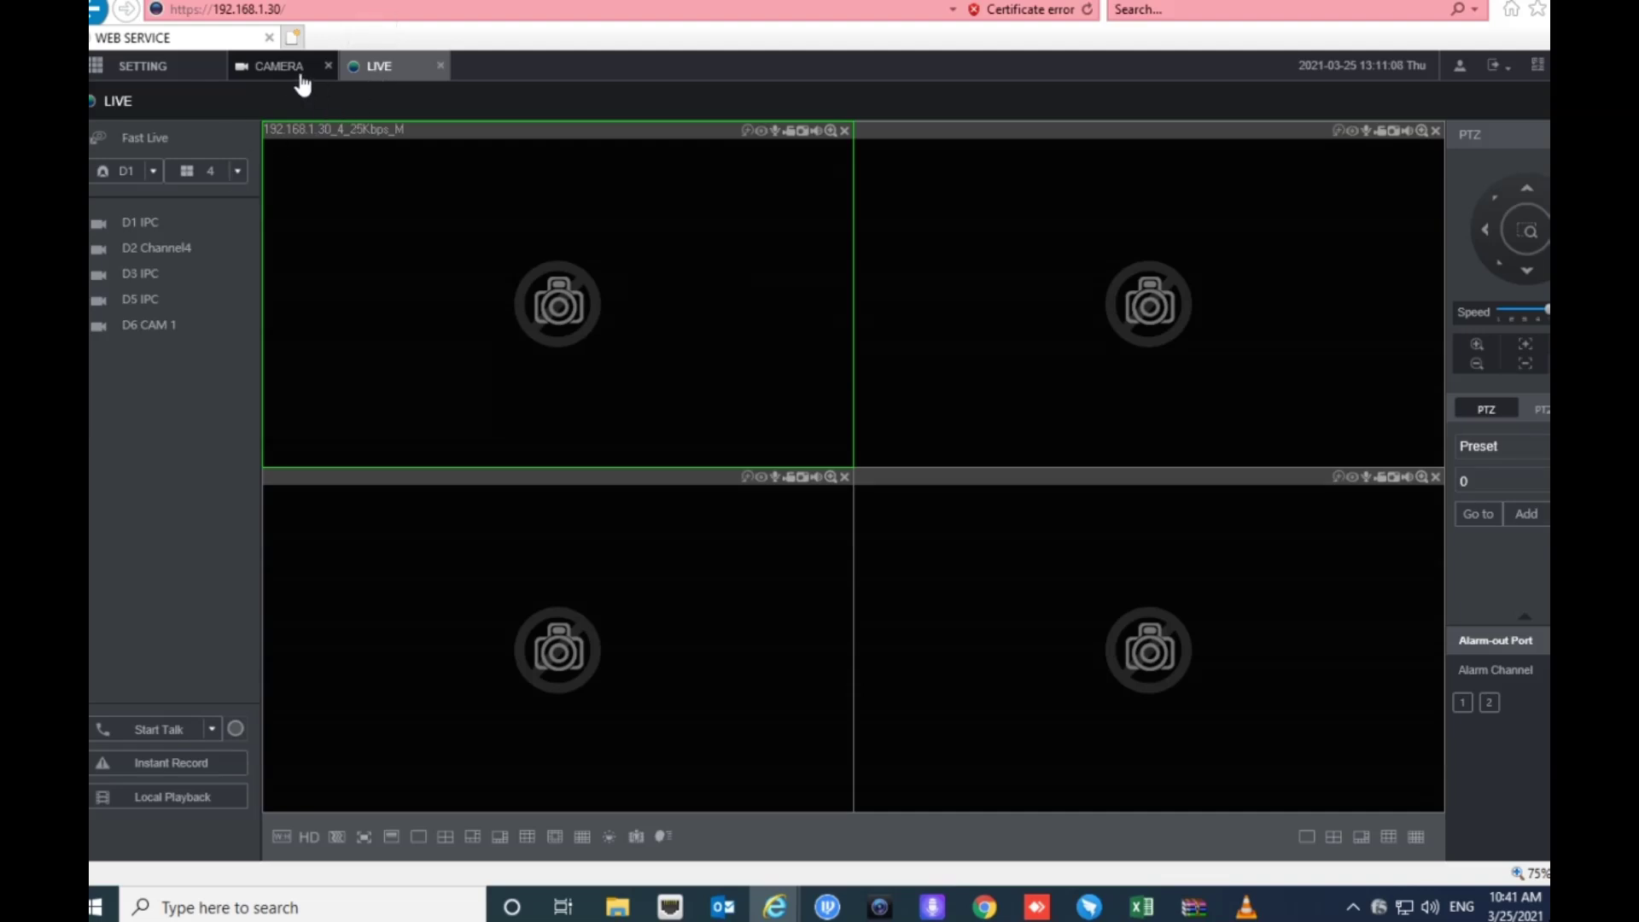
left_click(273, 70)
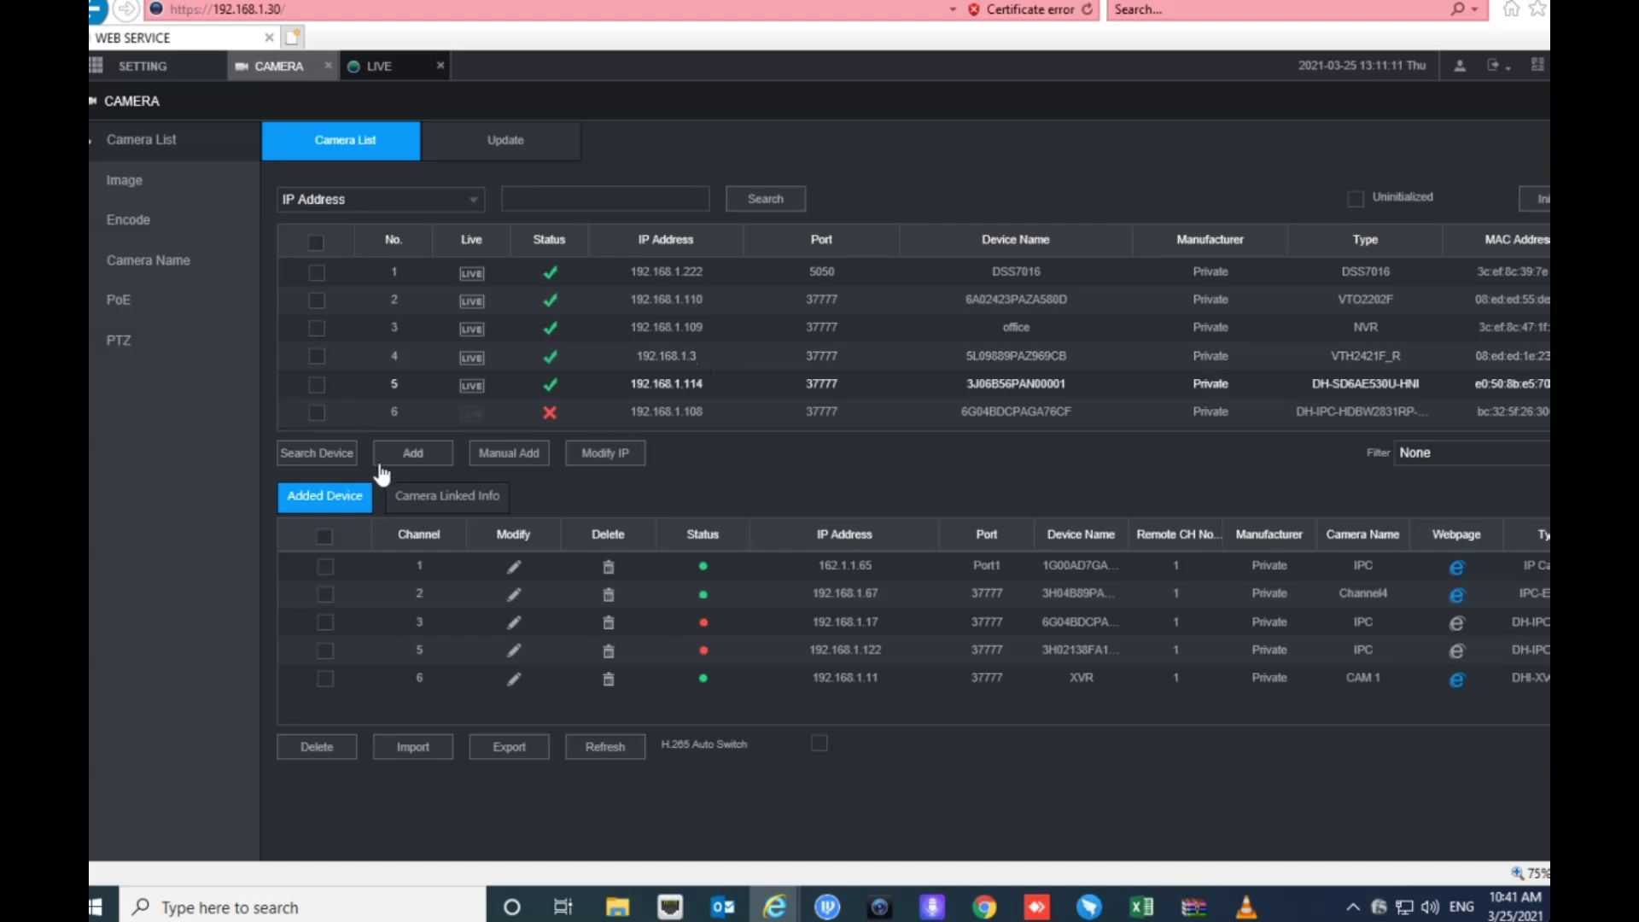
left_click(334, 462)
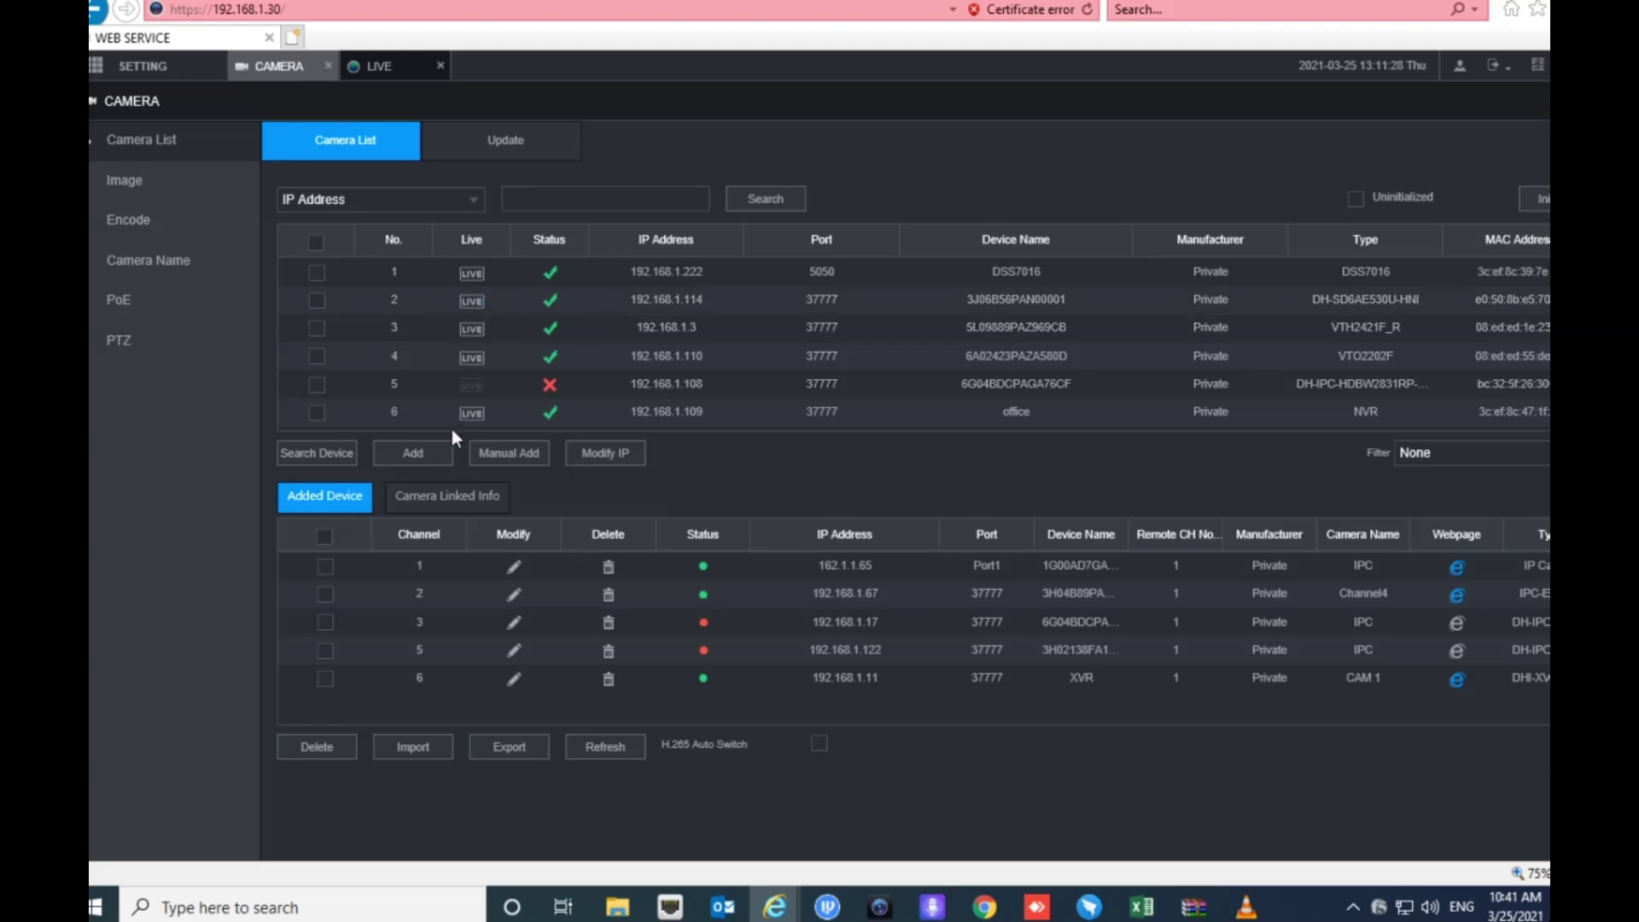
- Start a Manual Add for the camera, clear the default IP address, and set manufacturer to Custom
left_click(519, 454)
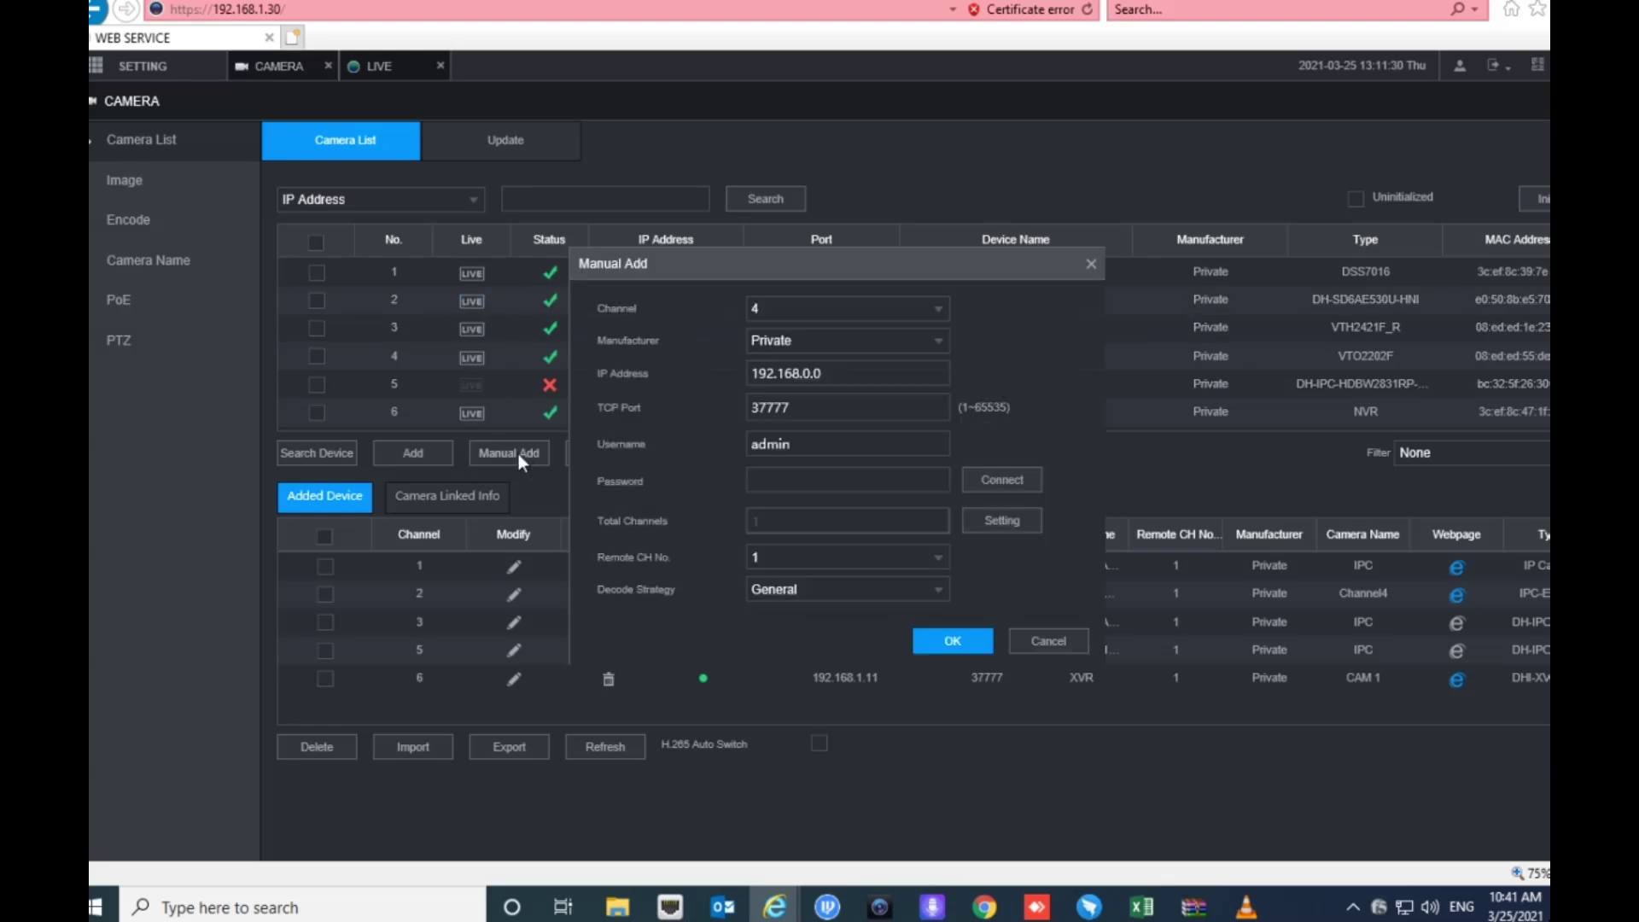
double_click(852, 372)
key("BackSpace")
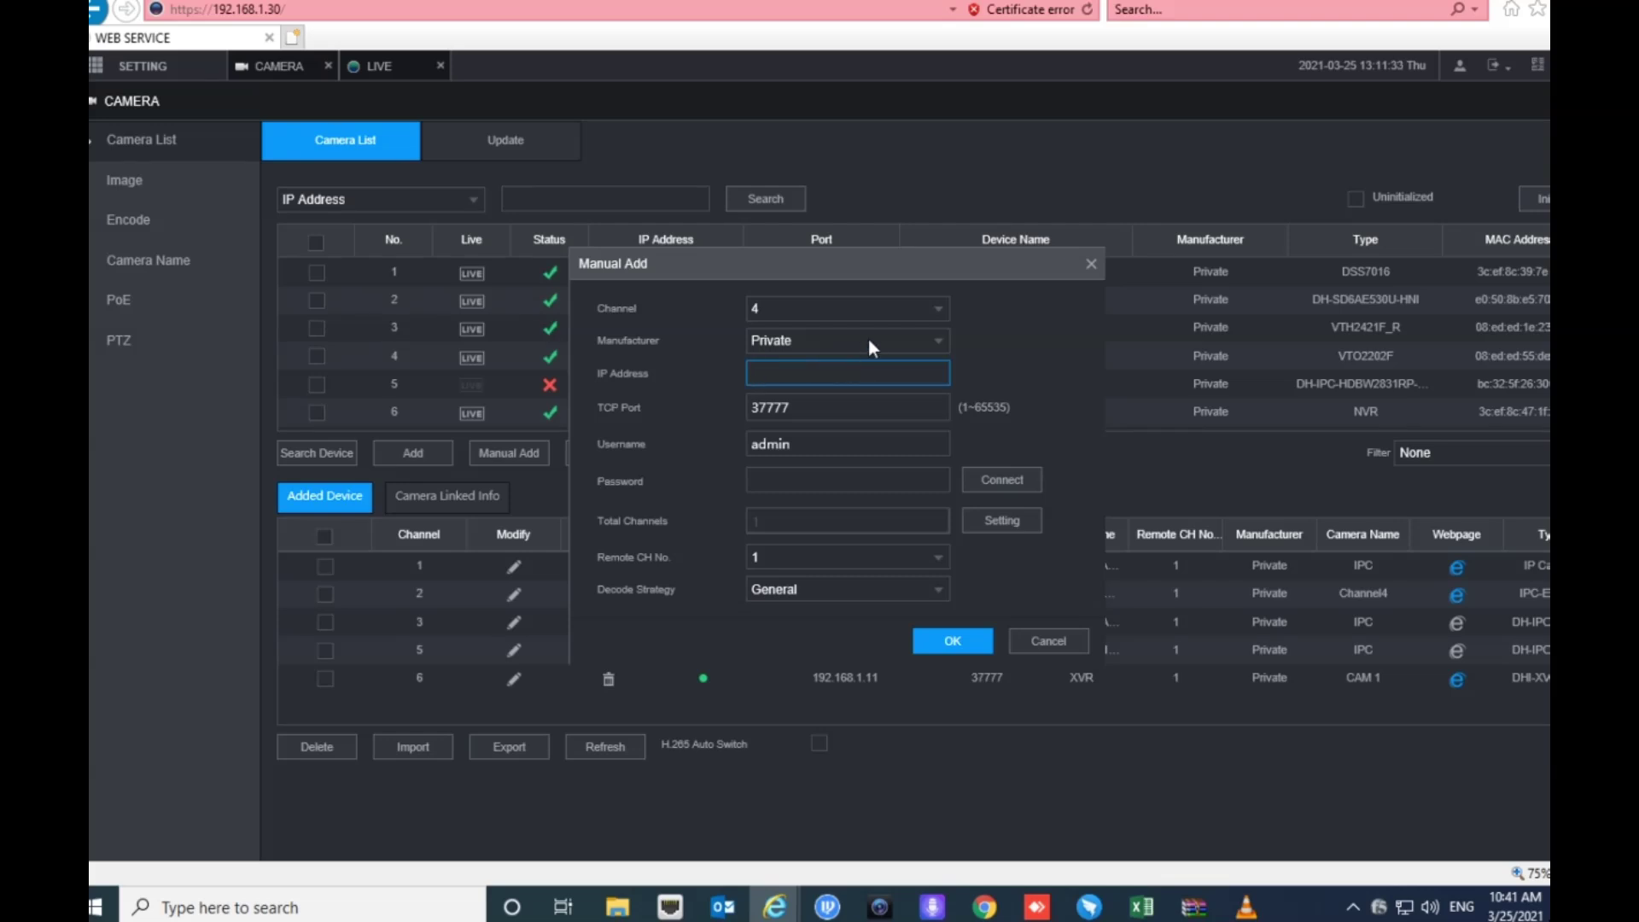
left_click(868, 340)
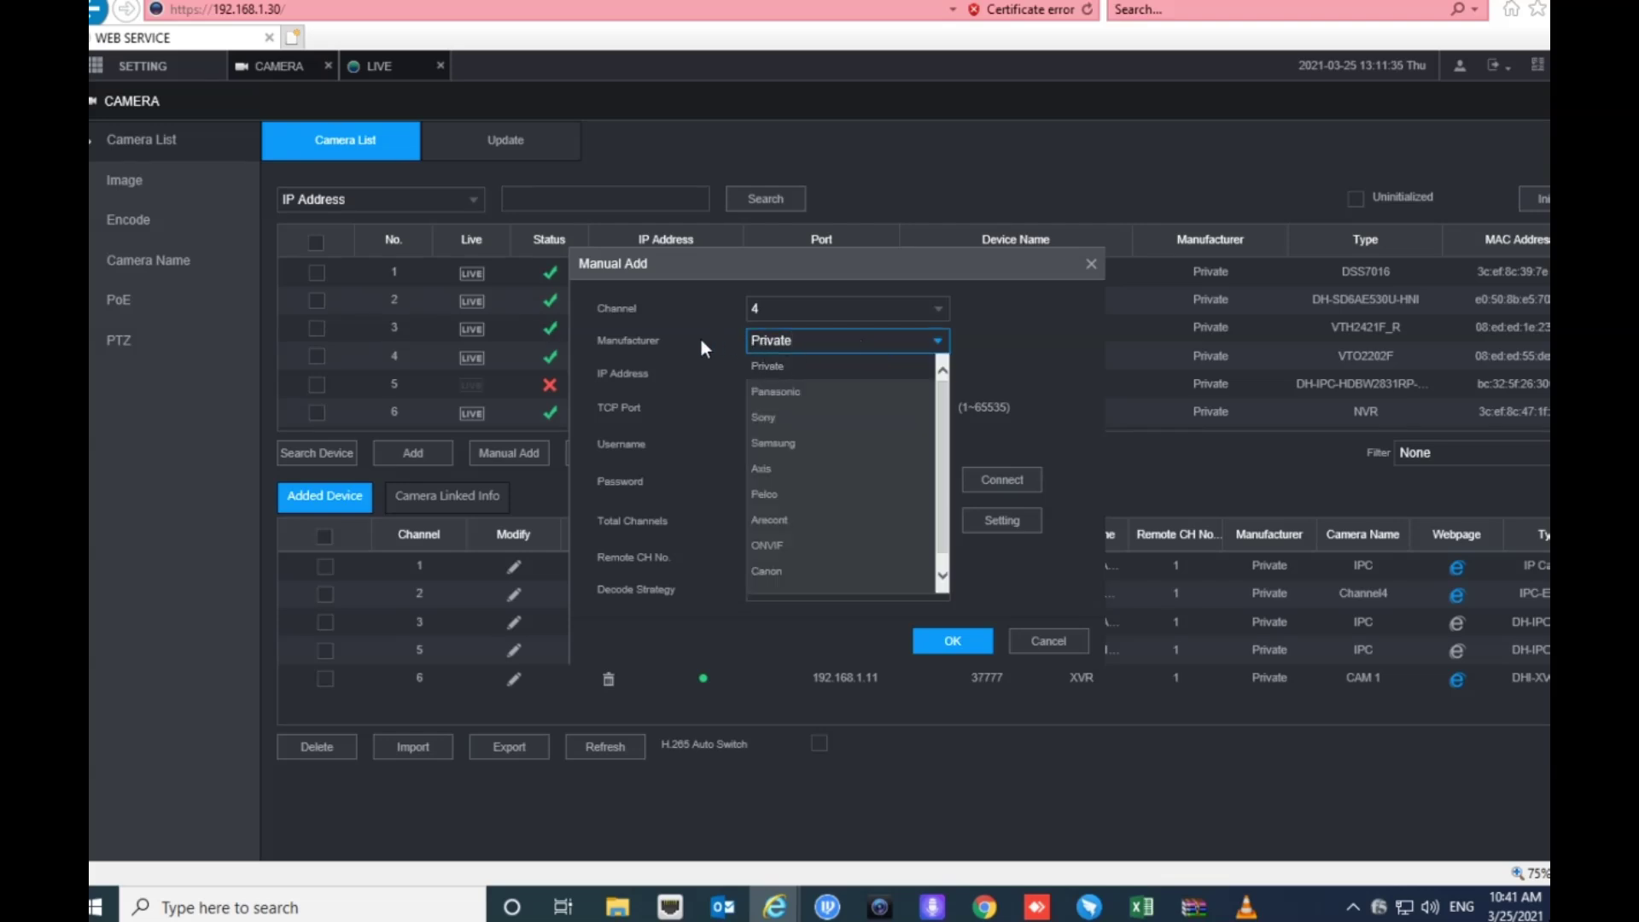
scroll(785, 465, "down", 1)
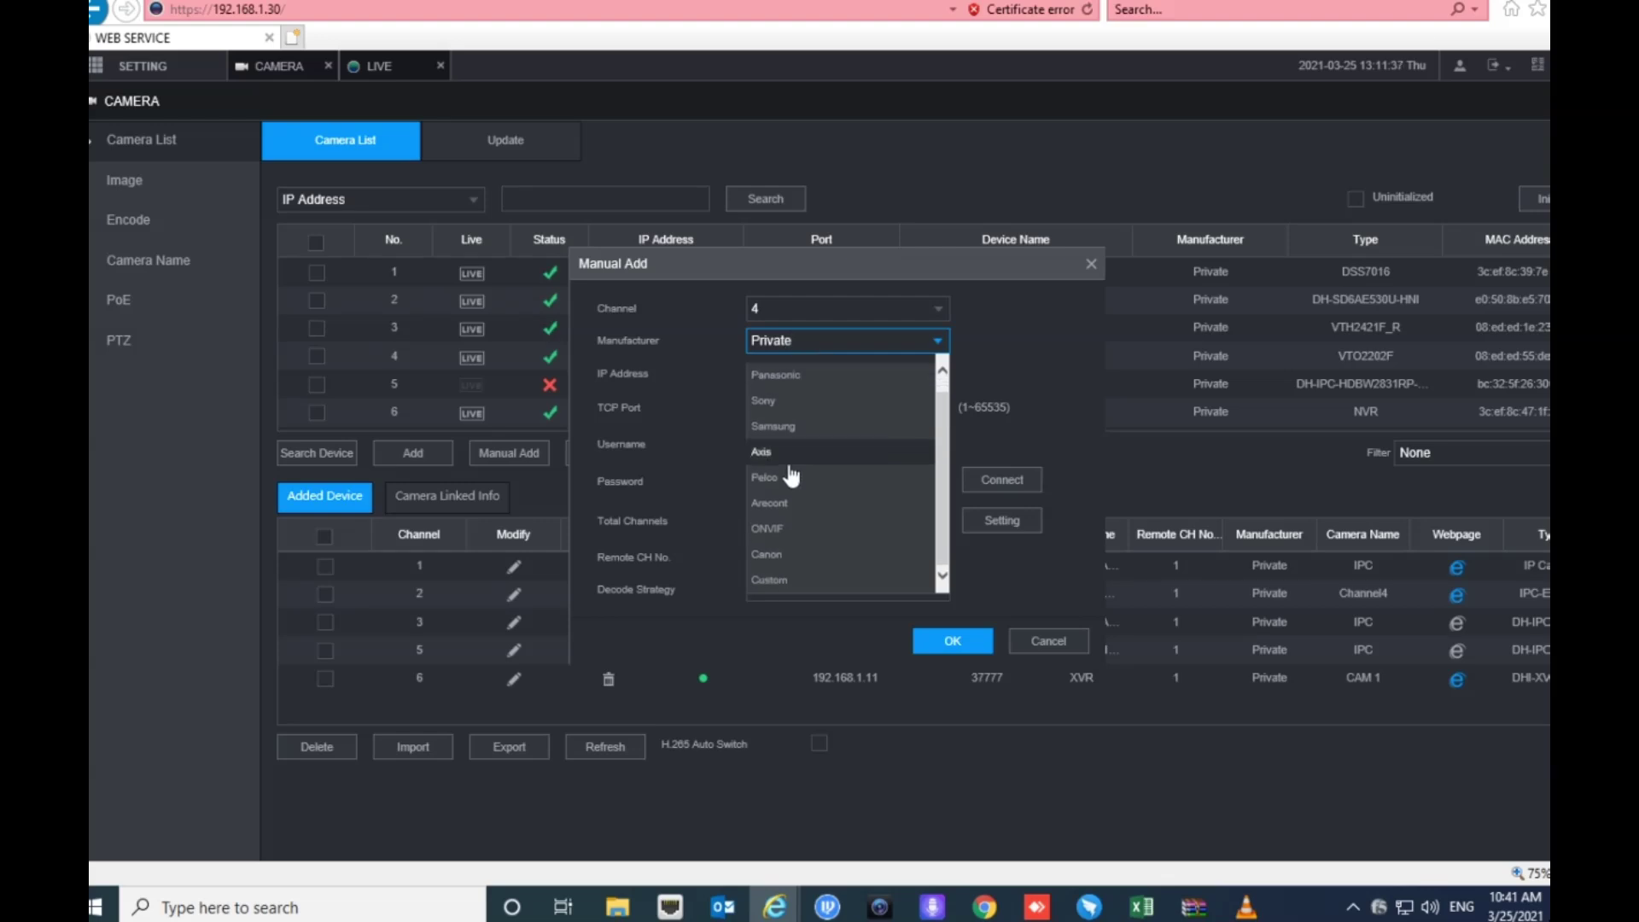
left_click(774, 582)
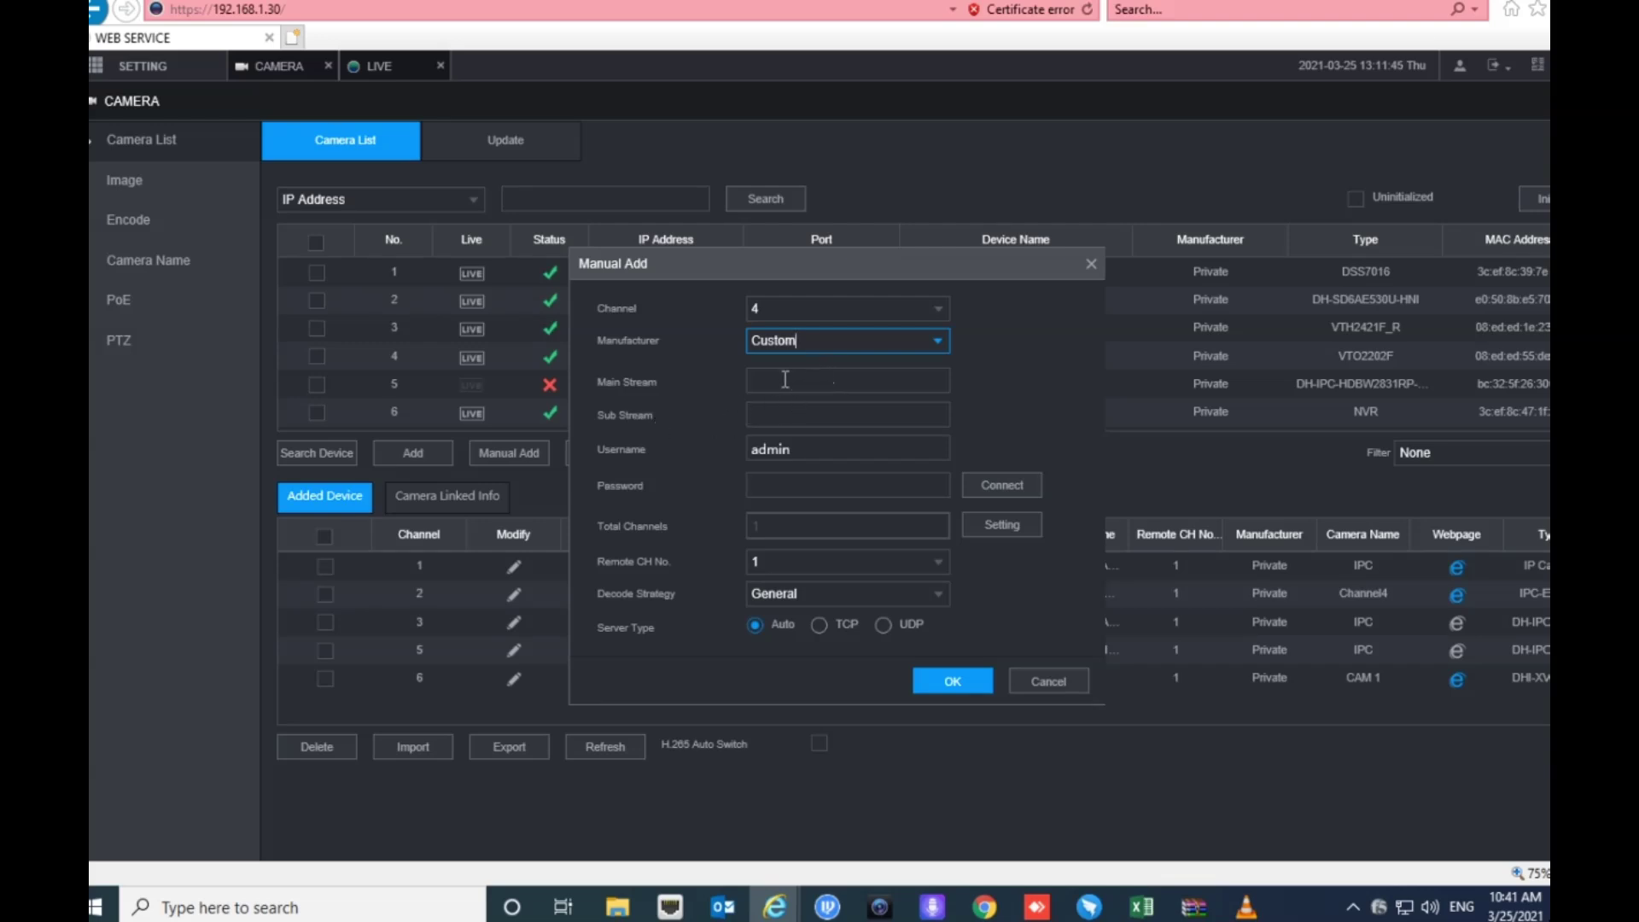
- Enter main stream rtsp://192.168.1.114/554 and the camera password, submit, then refresh the added-device list
left_click(771, 381)
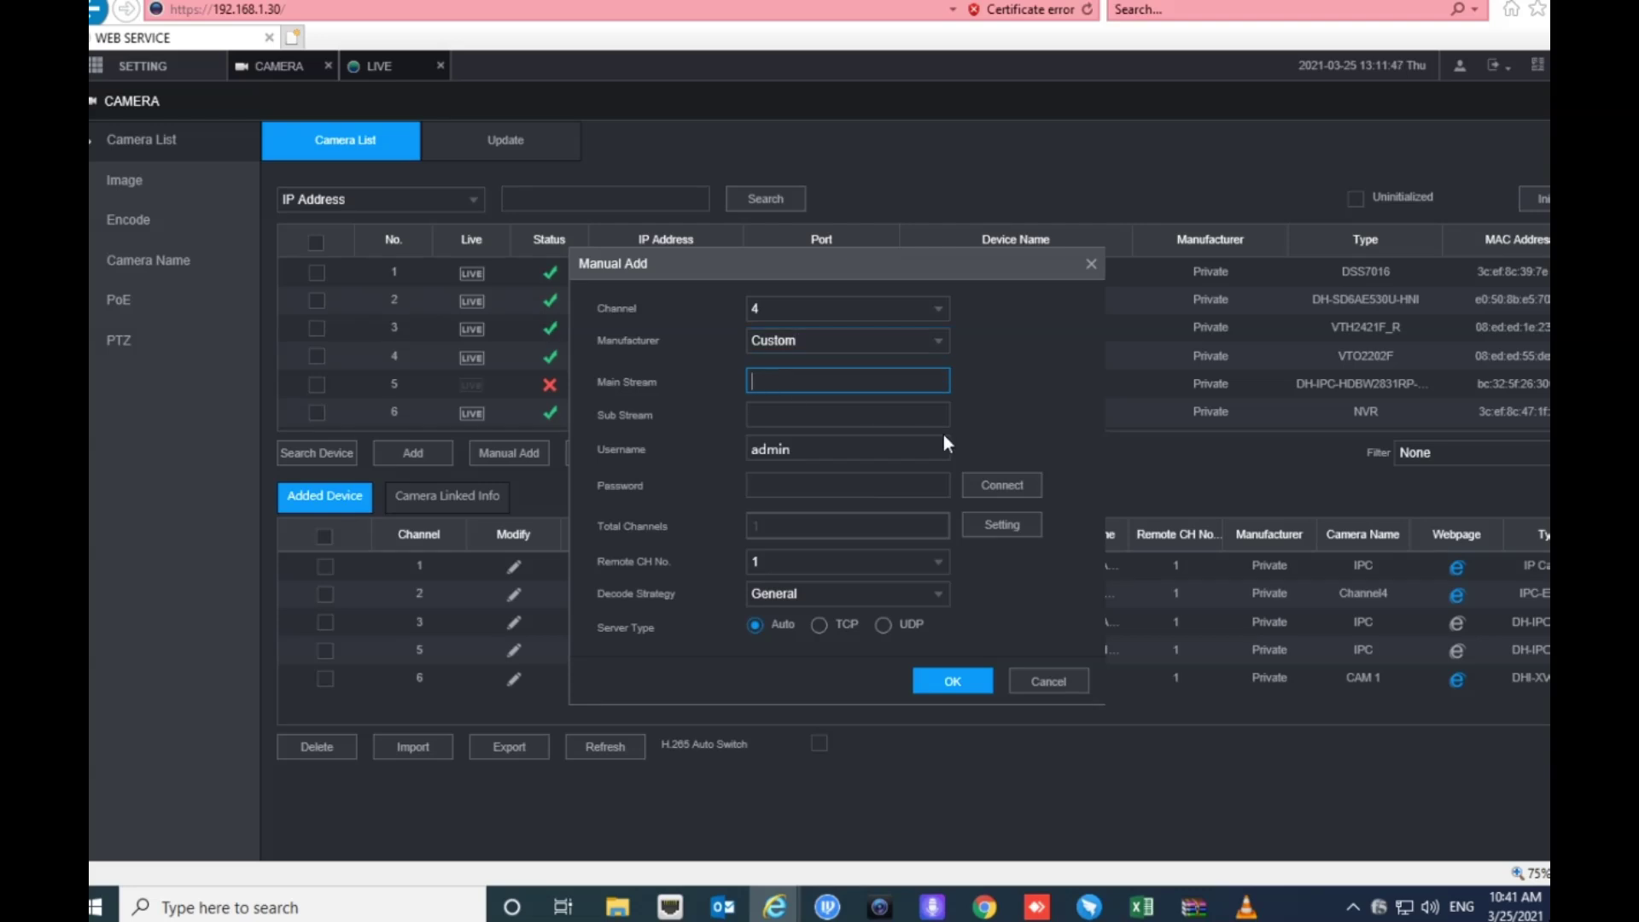
type("rtsp://192.168.1.114/554/live")
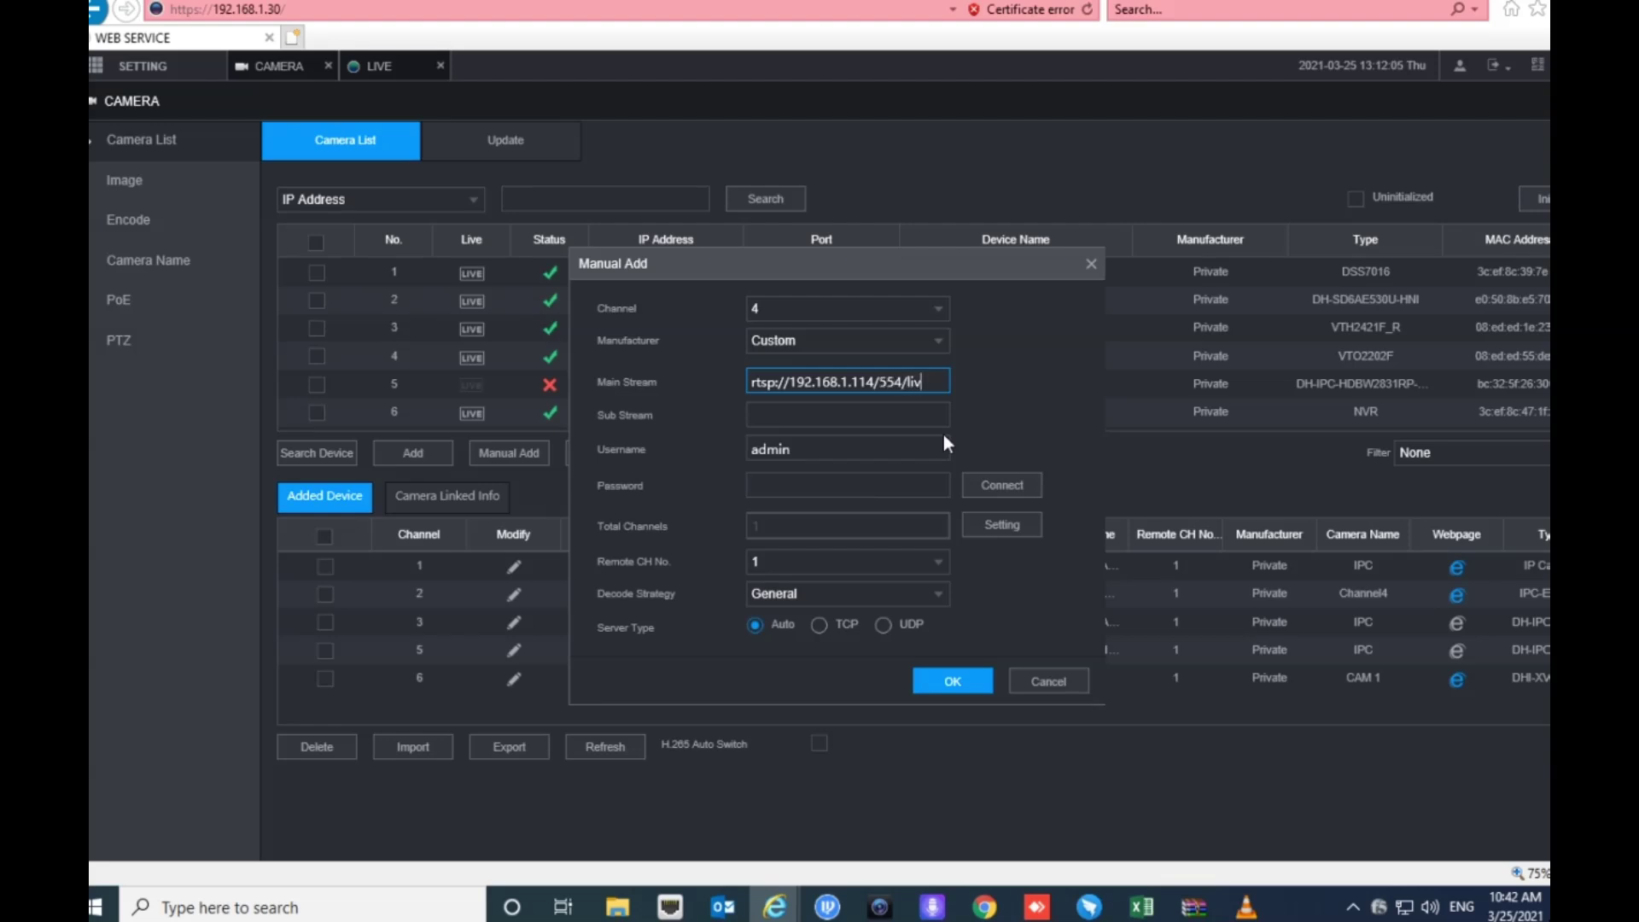
left_click(818, 486)
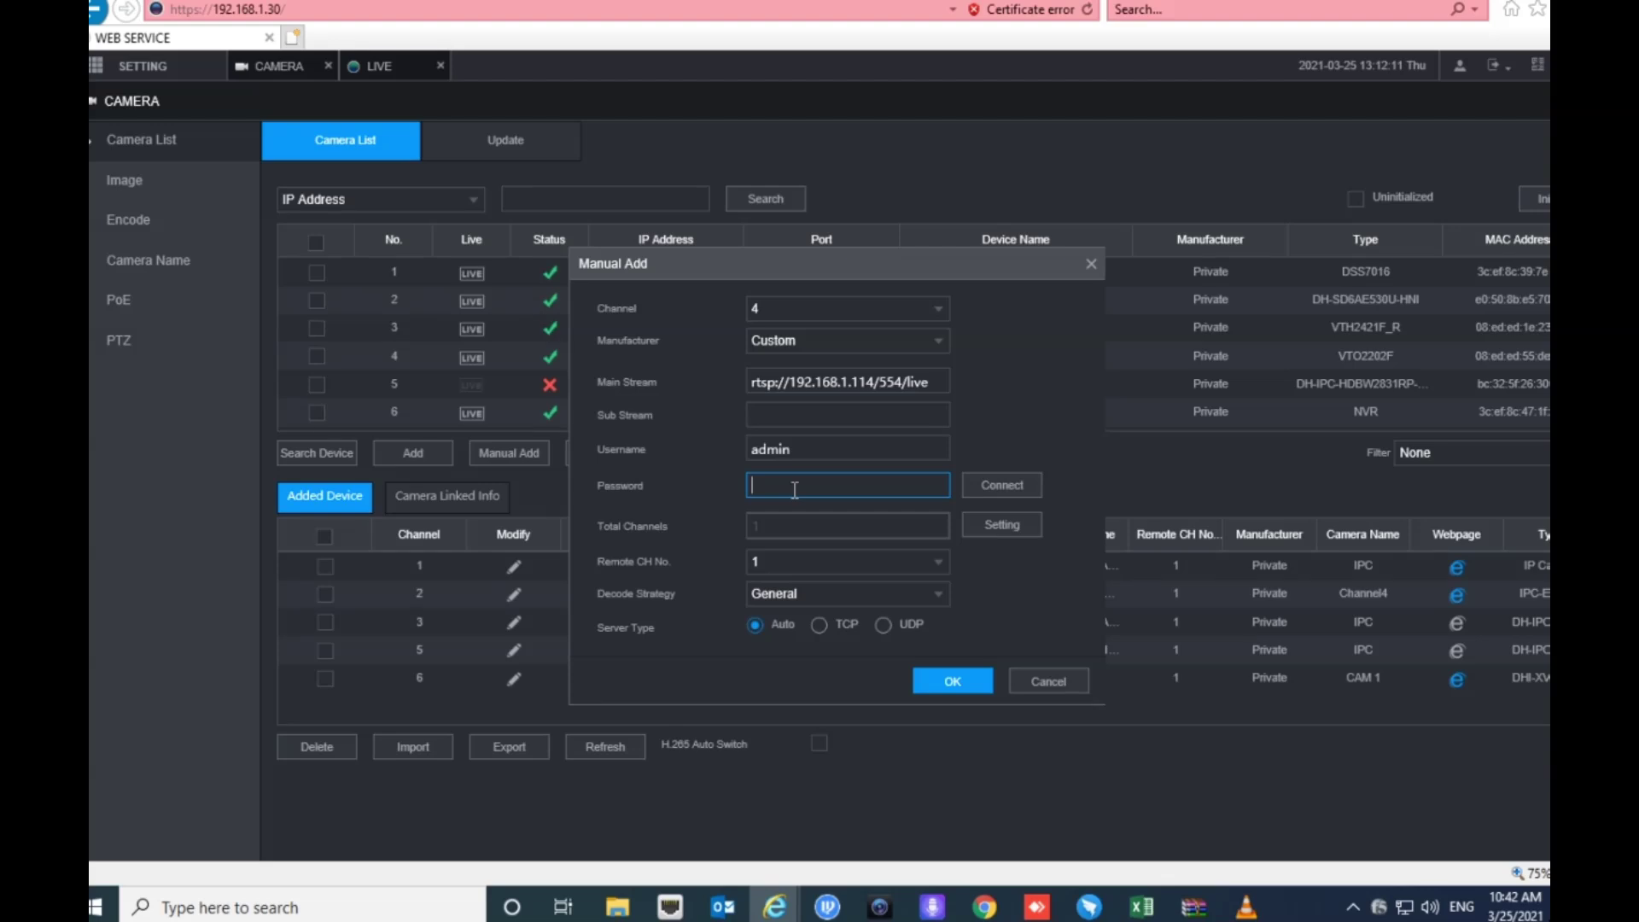
type("admin123")
left_click(953, 683)
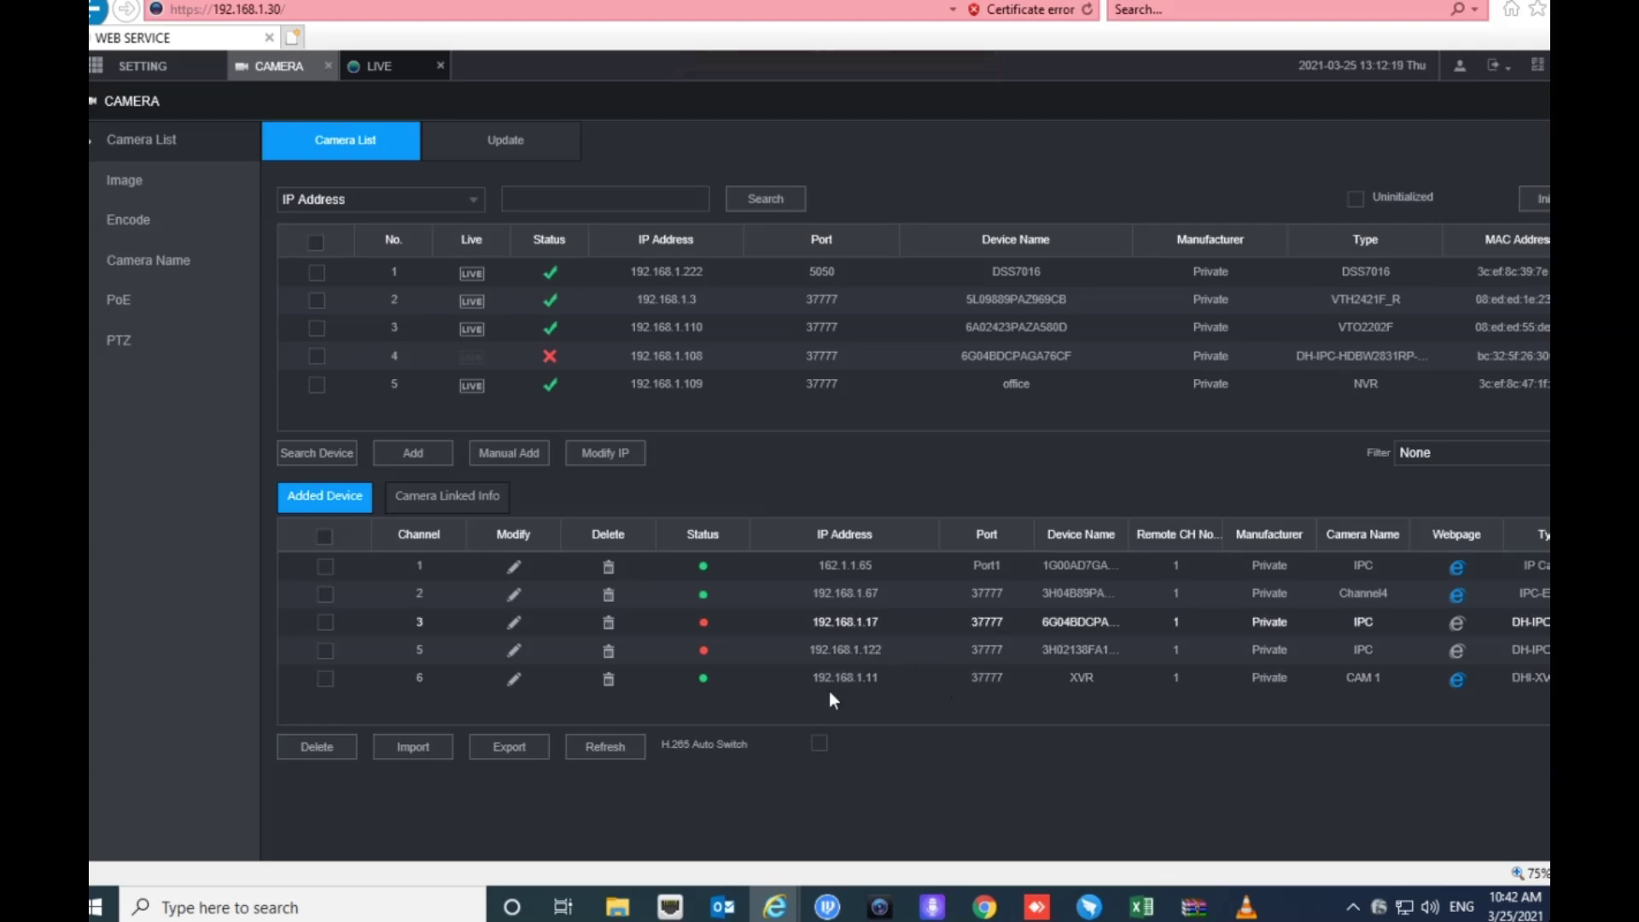
left_click(620, 753)
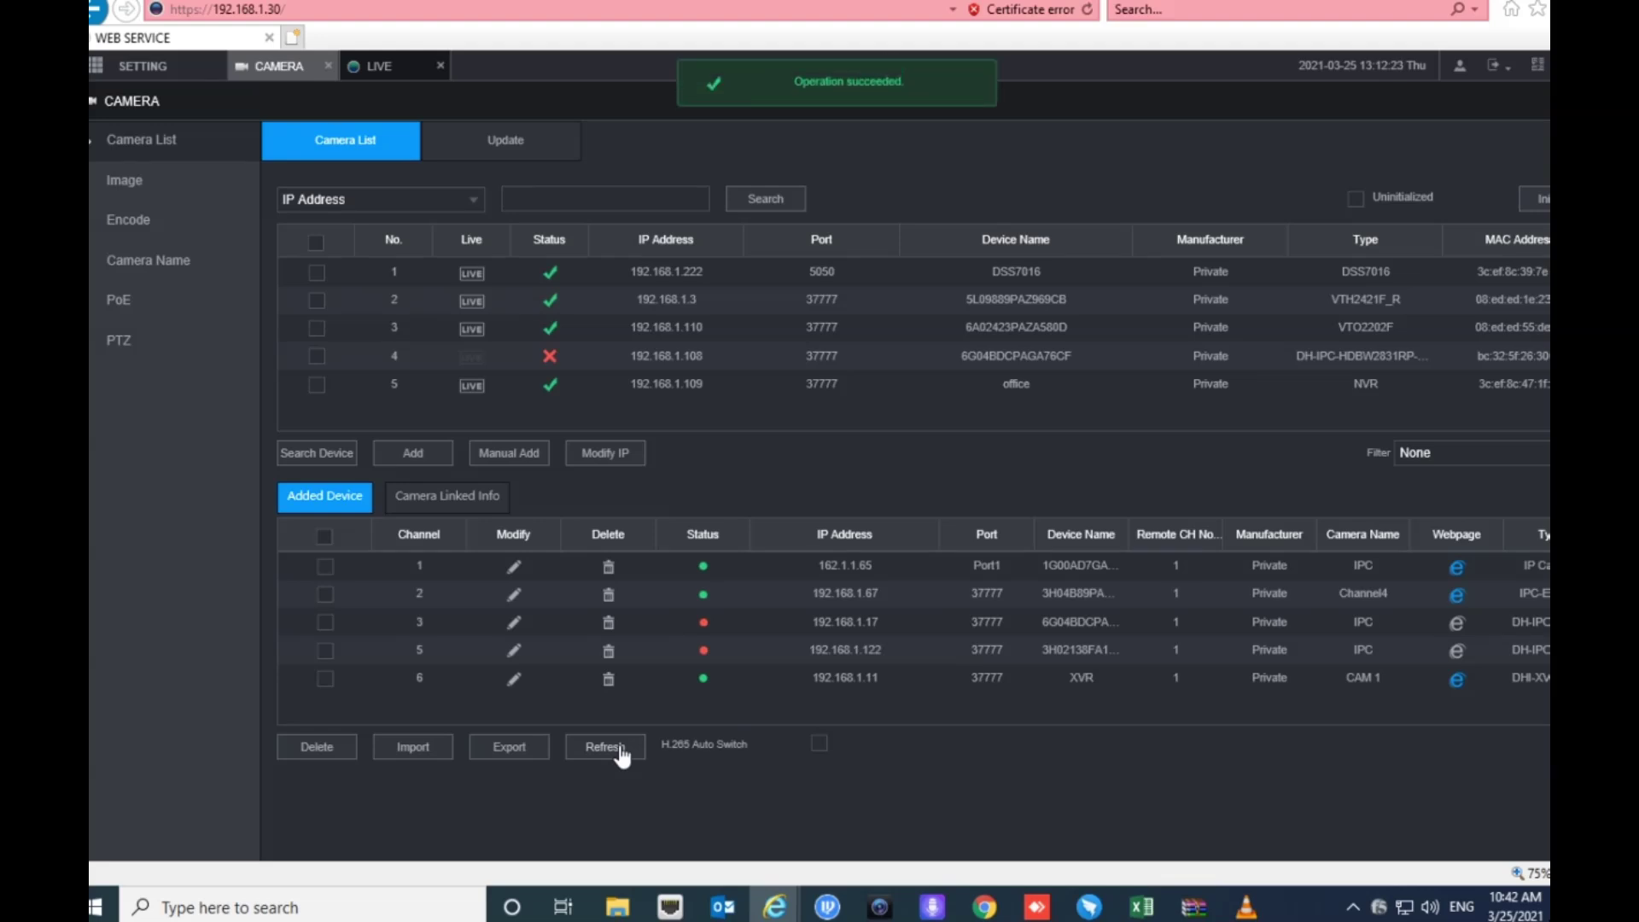
- Refresh the added-device list, then start a new Manual Add with manufacturer set to Custom
left_click(622, 756)
left_click(623, 756)
left_click(507, 452)
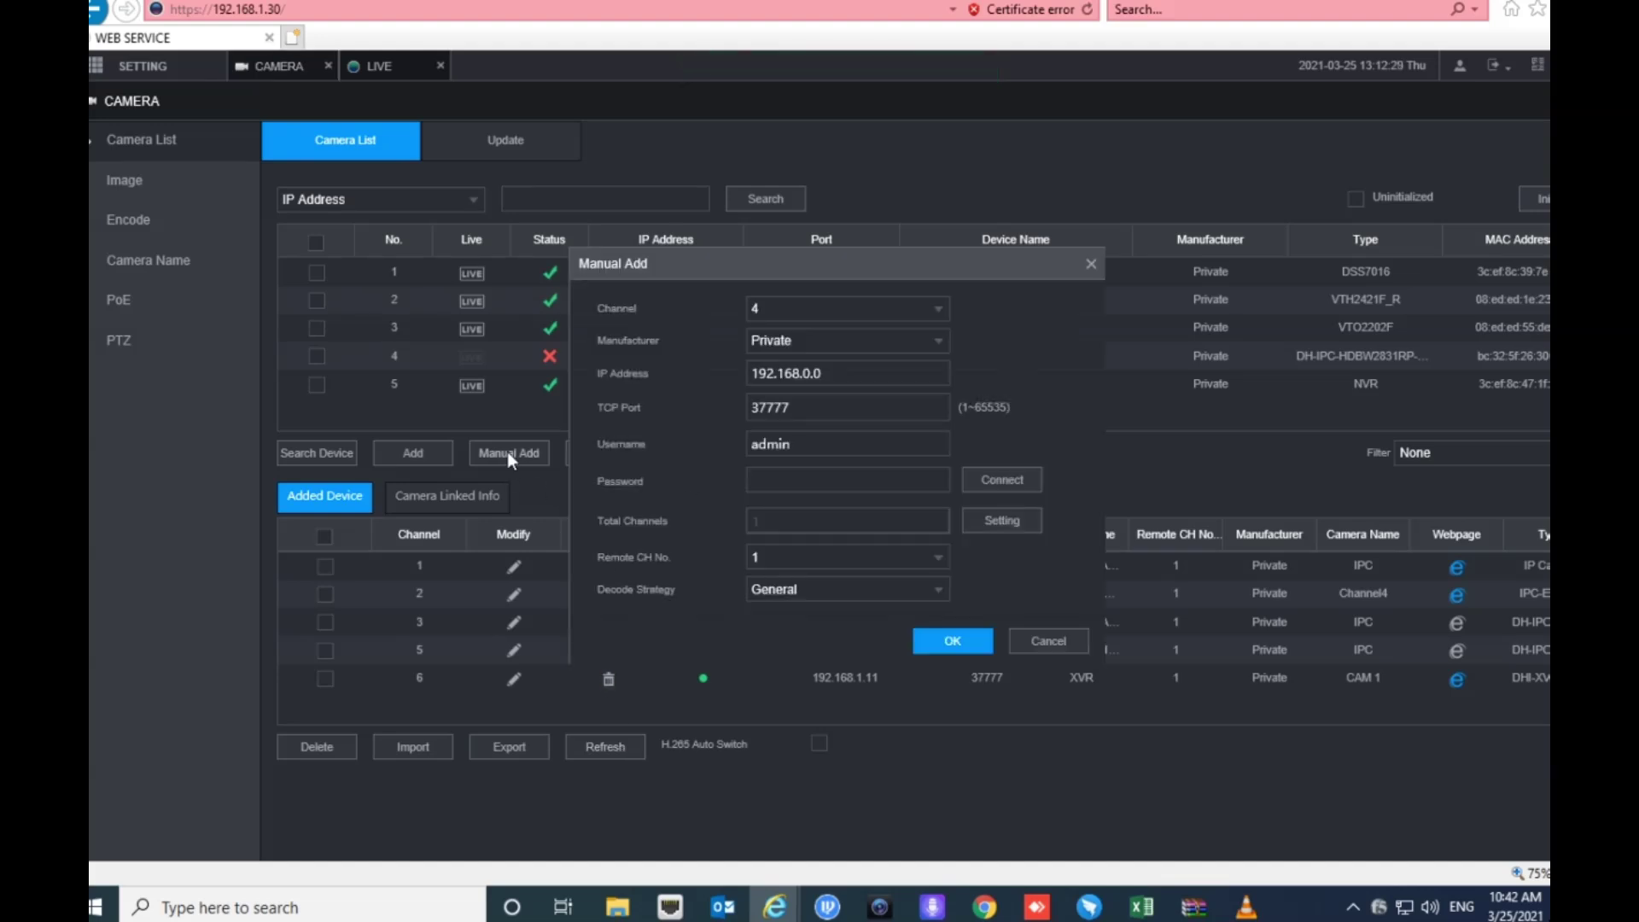
left_click(833, 336)
scroll(779, 572, "down", 1)
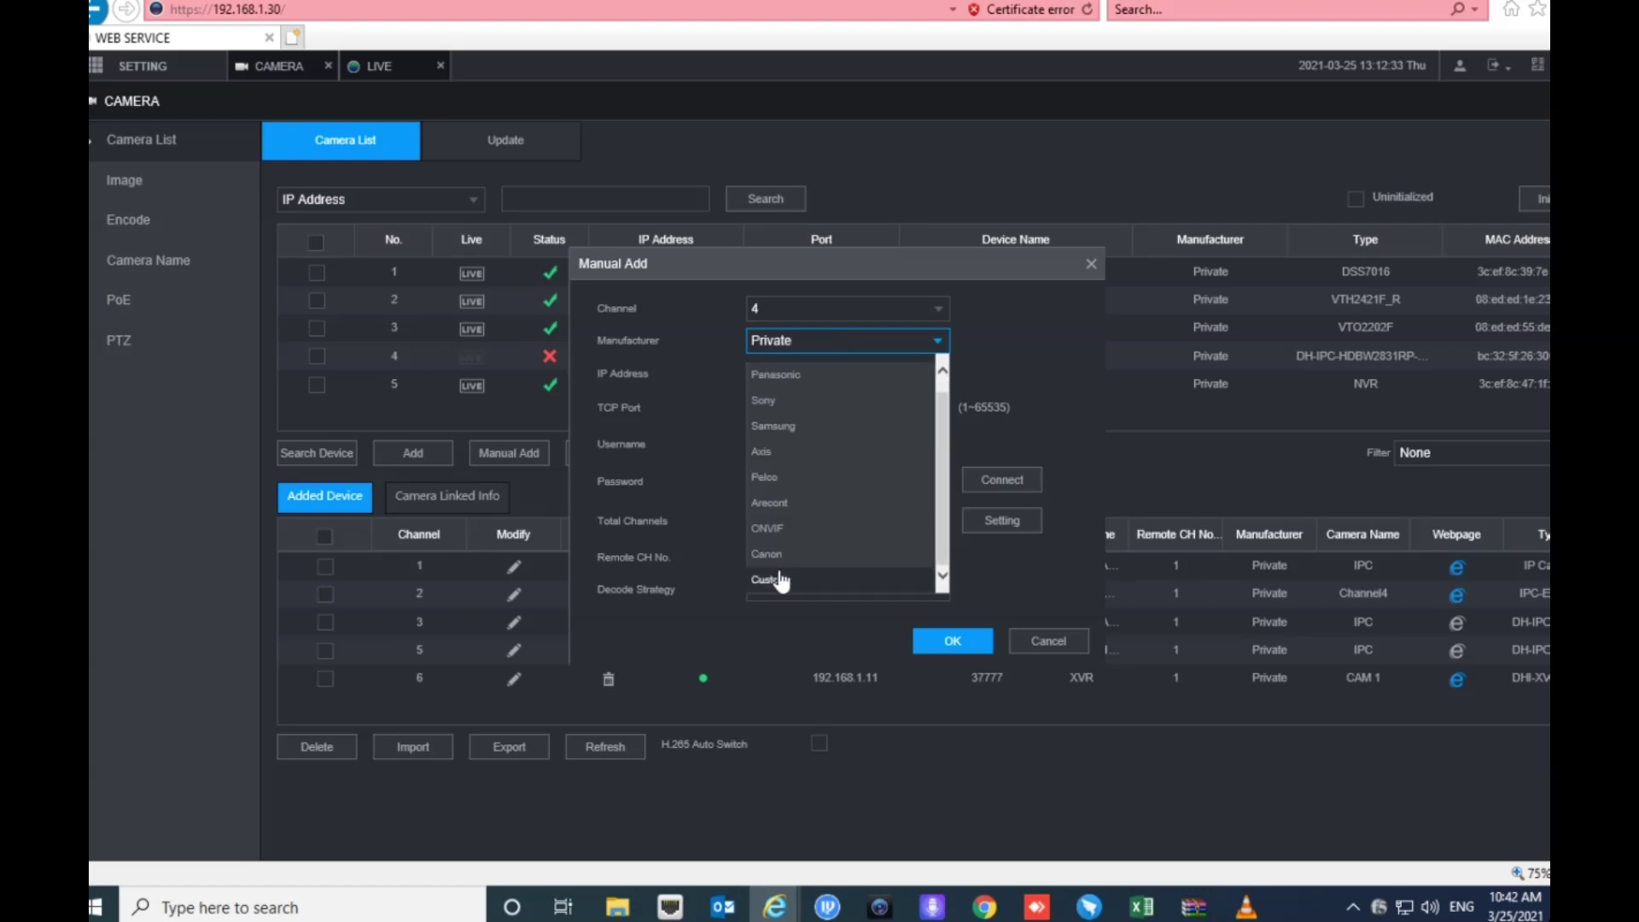
left_click(783, 579)
- Paste the RTSP address into Main Stream, enter the camera password, and save channel 4
left_click(784, 374)
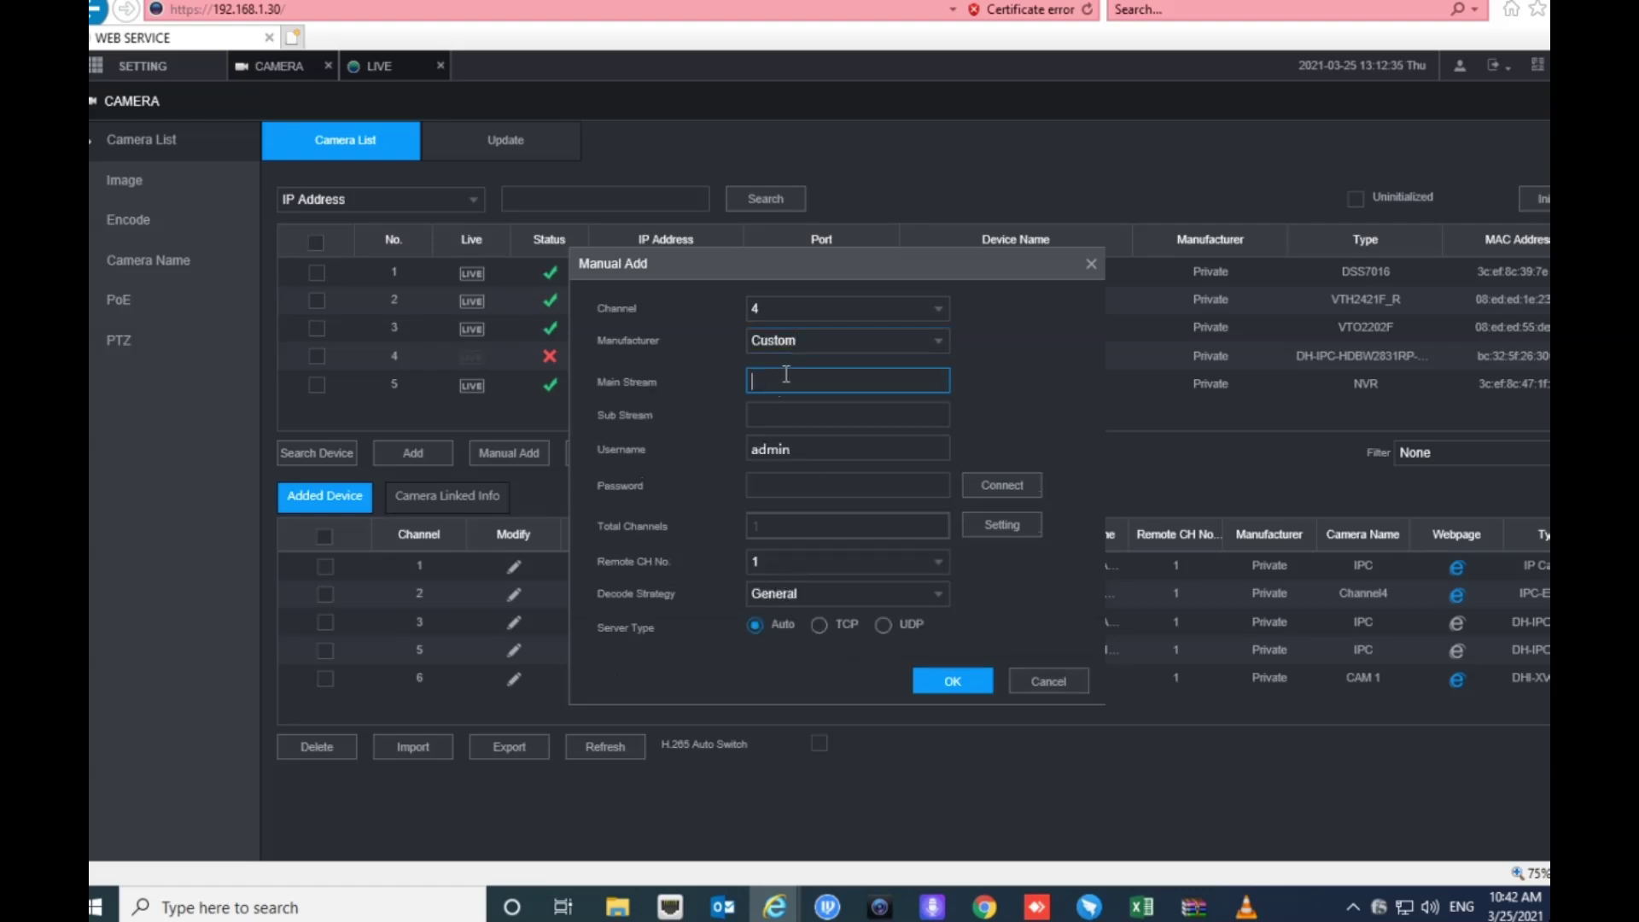
type("rtsp://192.168.1.114:554/live")
left_click(808, 483)
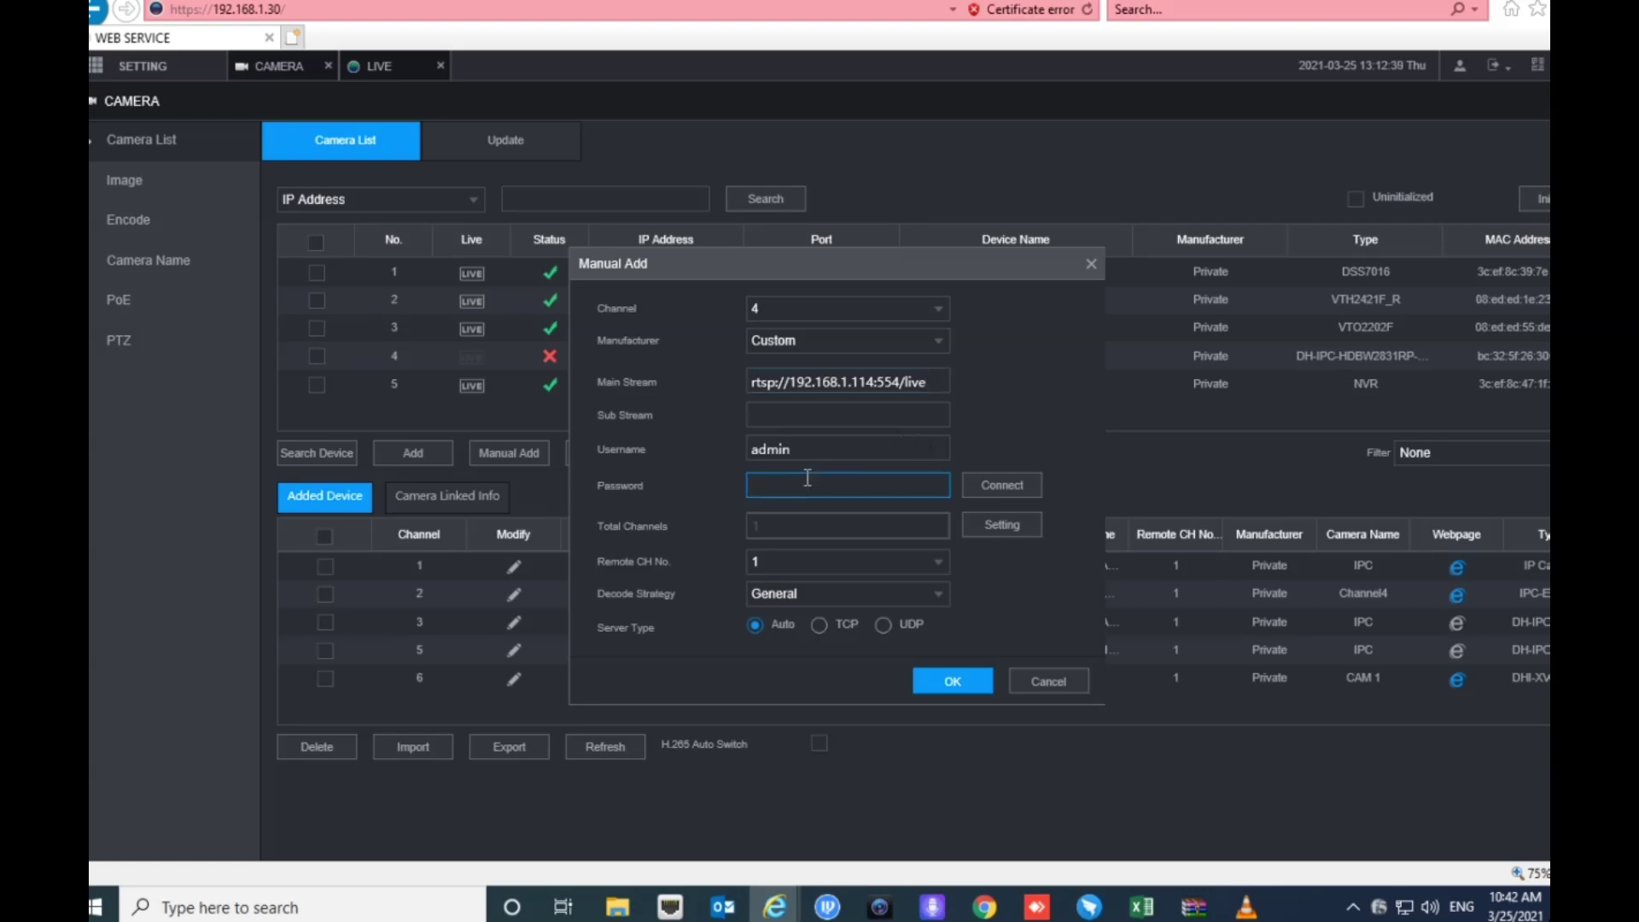
type("admin123")
left_click(967, 681)
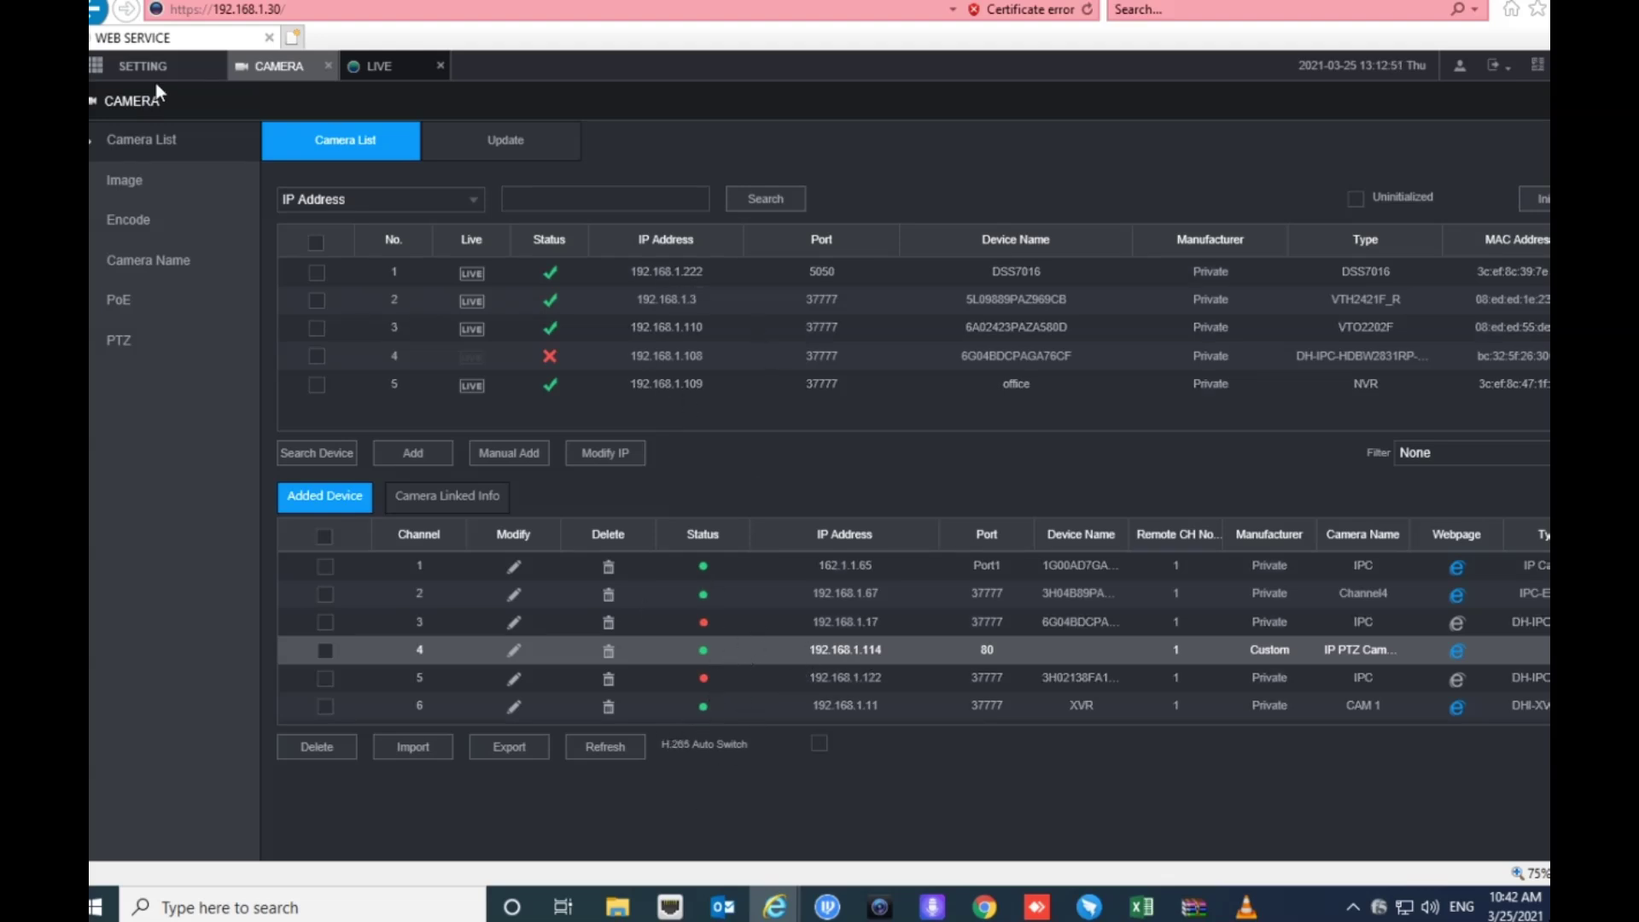
- Confirm channel 4 streams in Live view, then open and close channel 4's camera settings
left_click(392, 67)
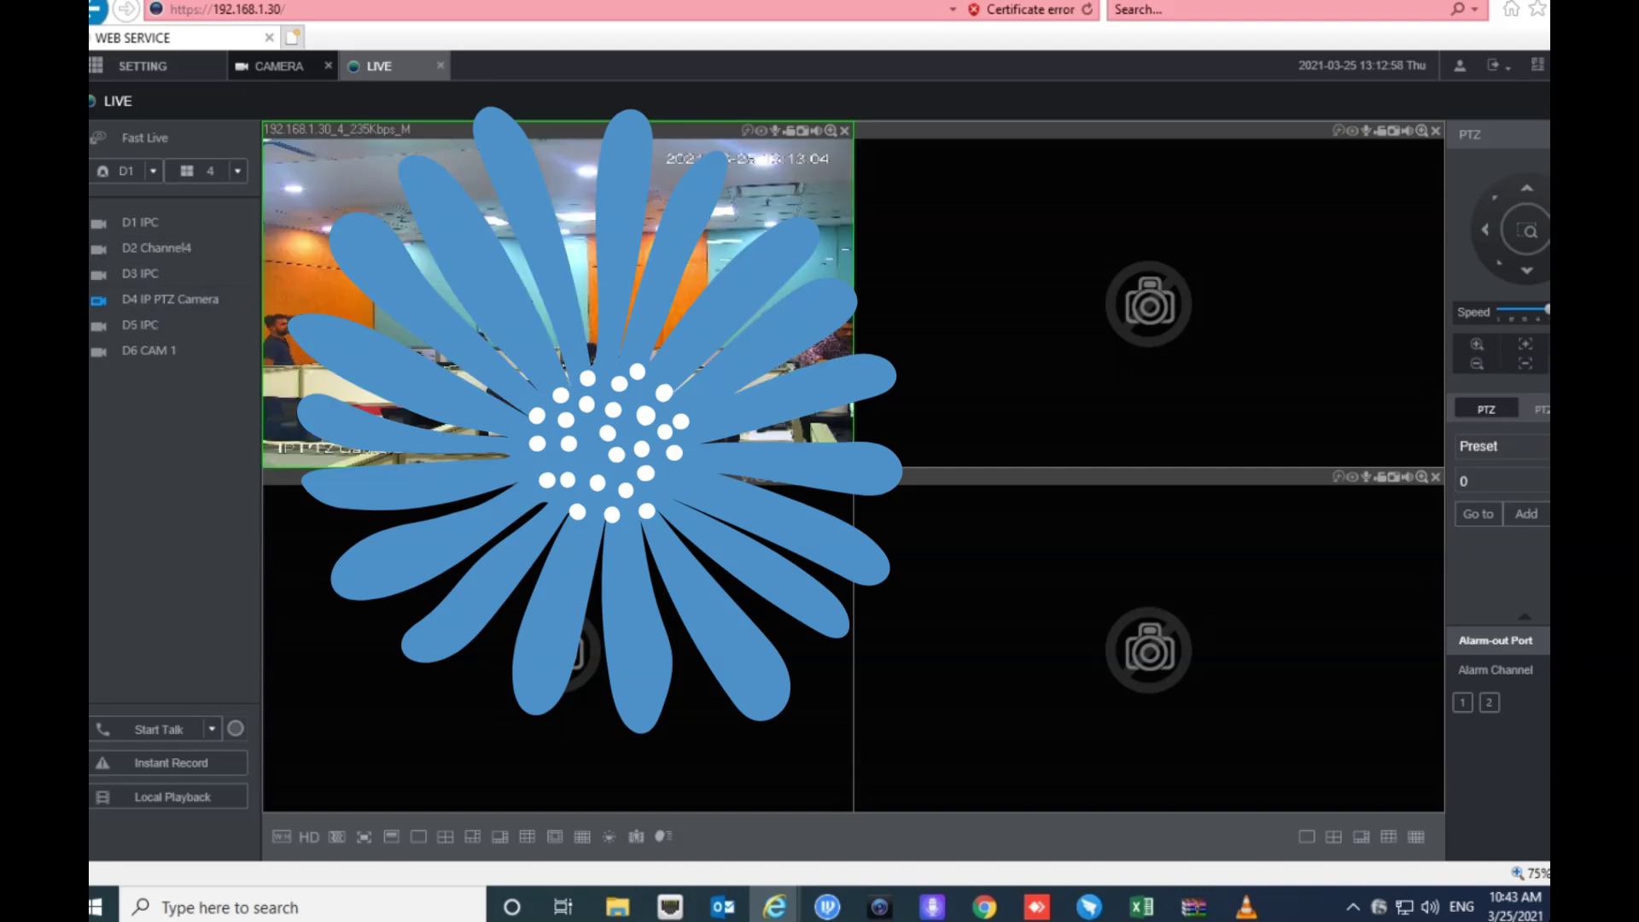
left_click(282, 67)
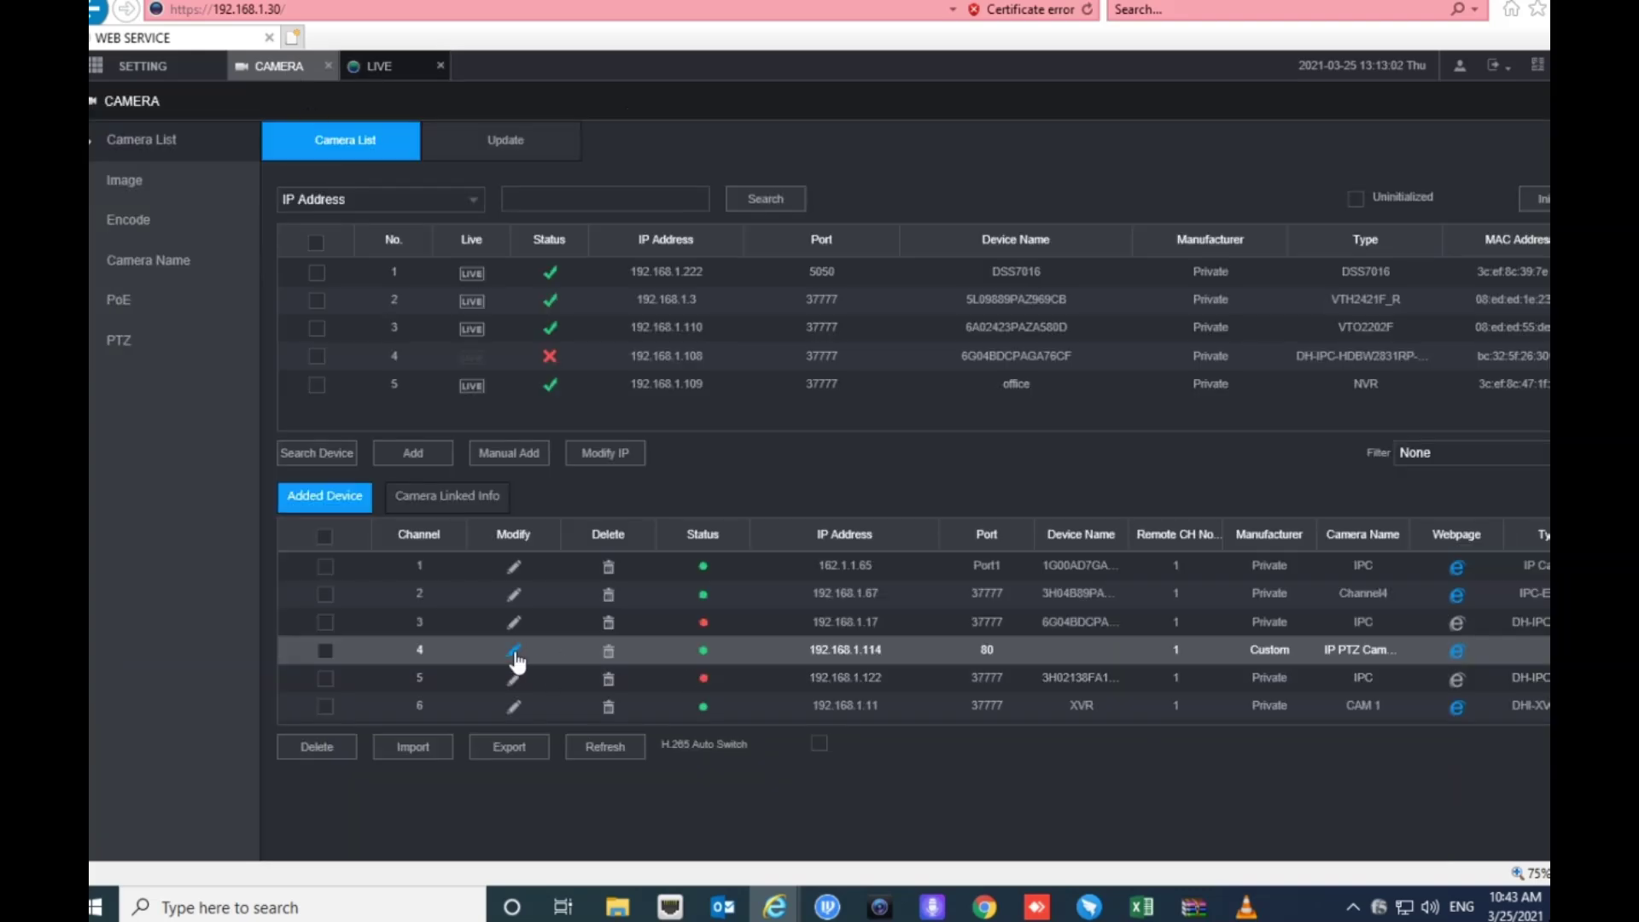
left_click(514, 653)
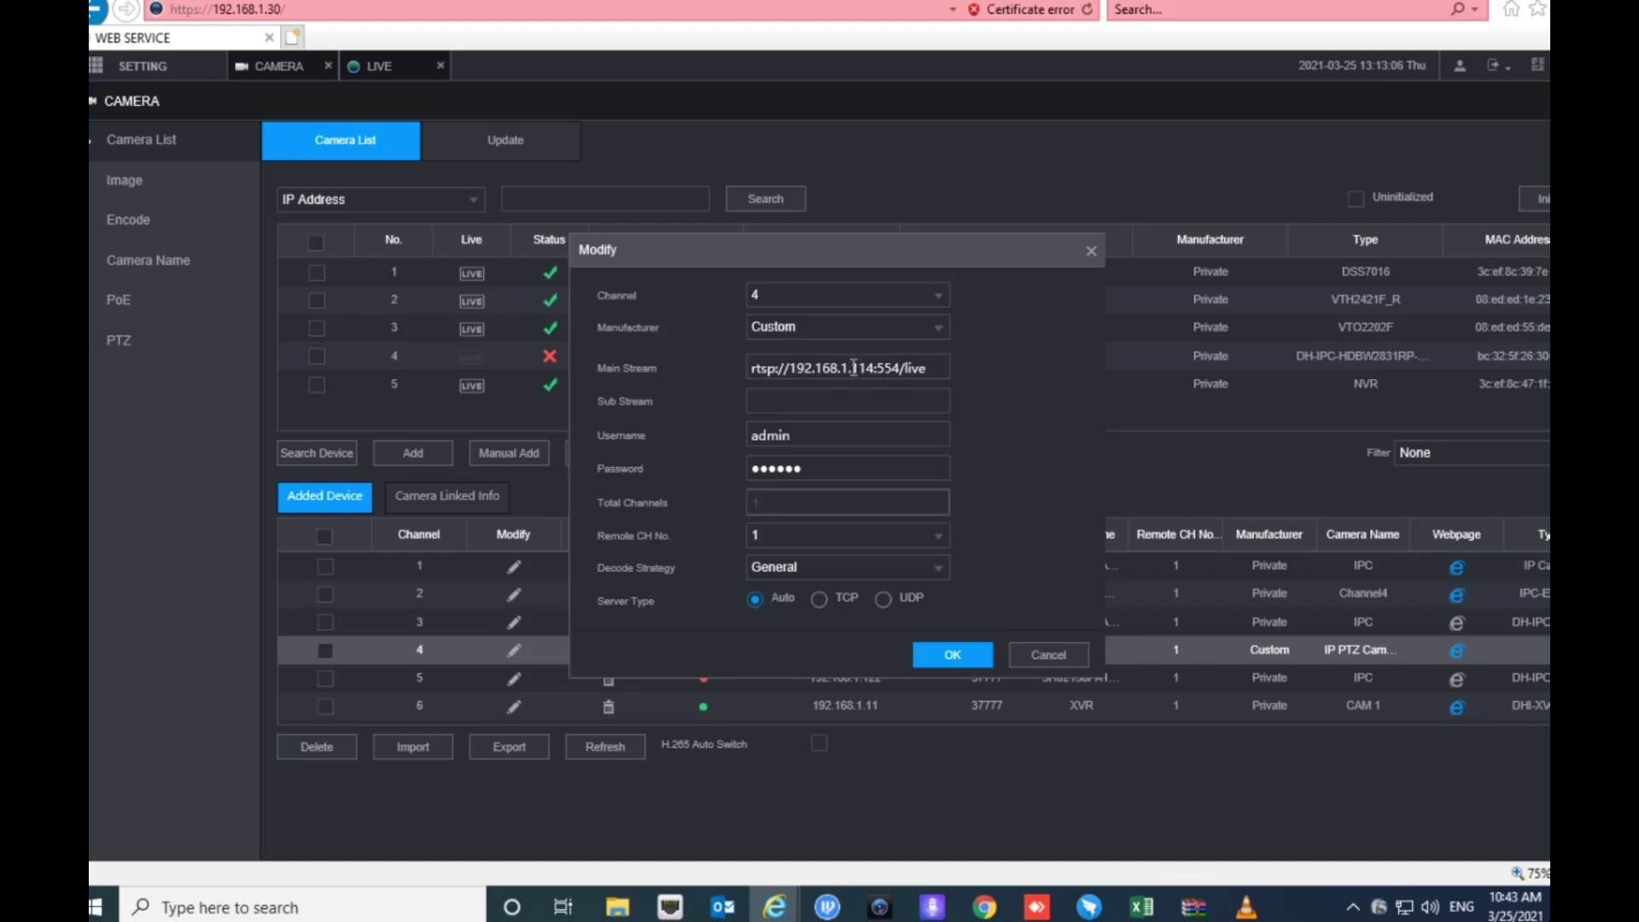
left_click(1091, 251)
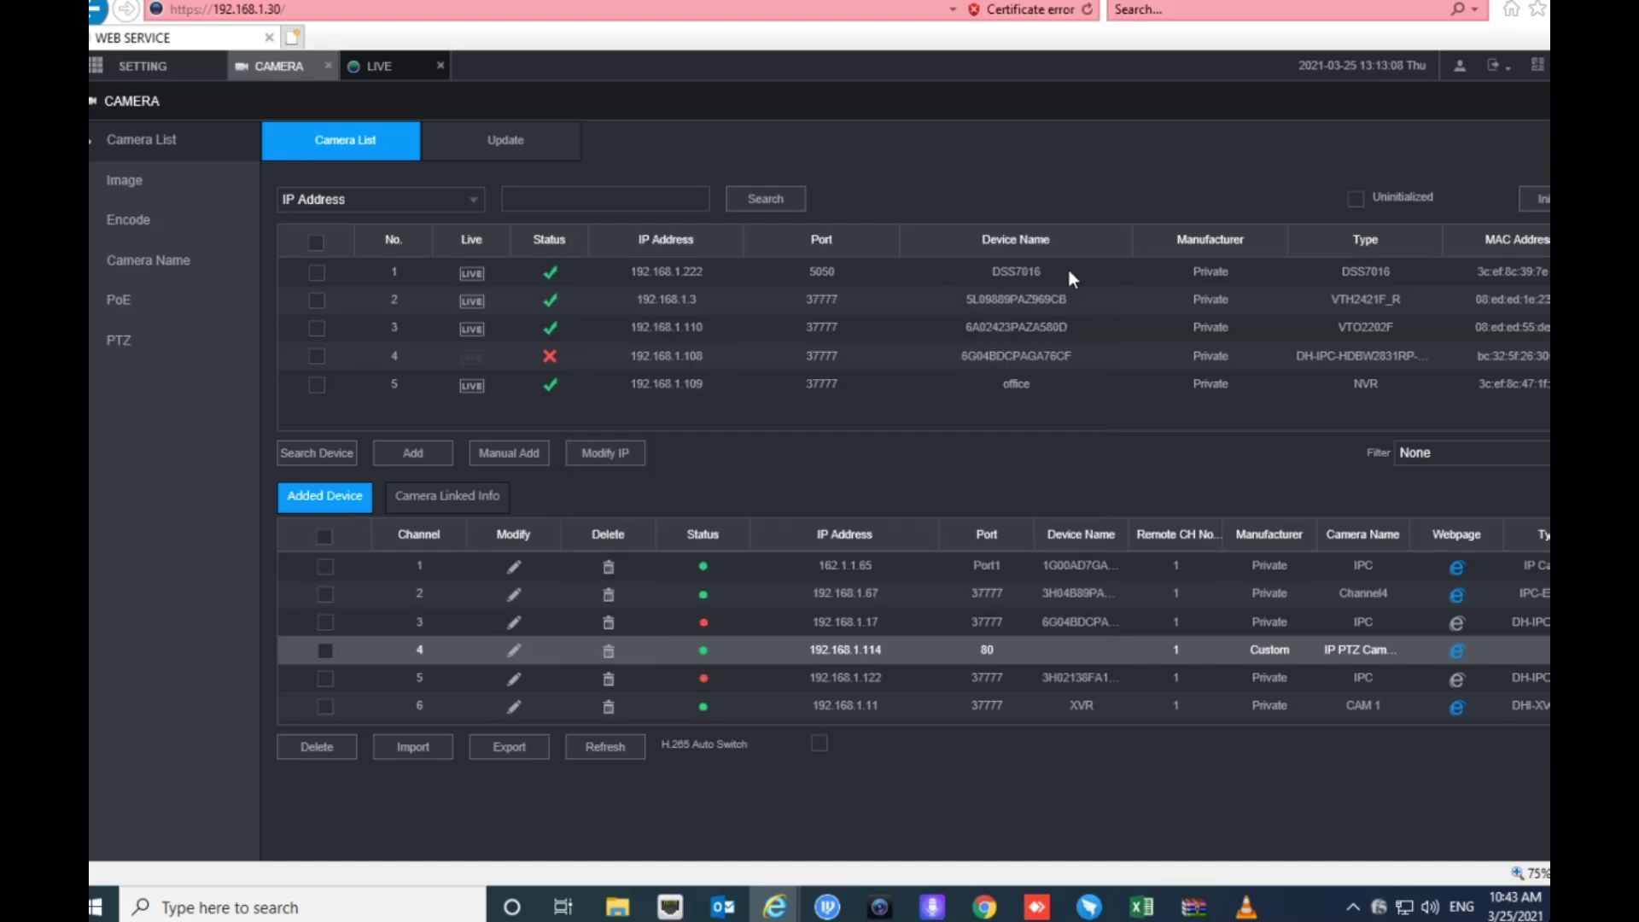
- Compare with channel 2's settings, then reopen channel 4's edit form to review its RTSP address
left_click(514, 595)
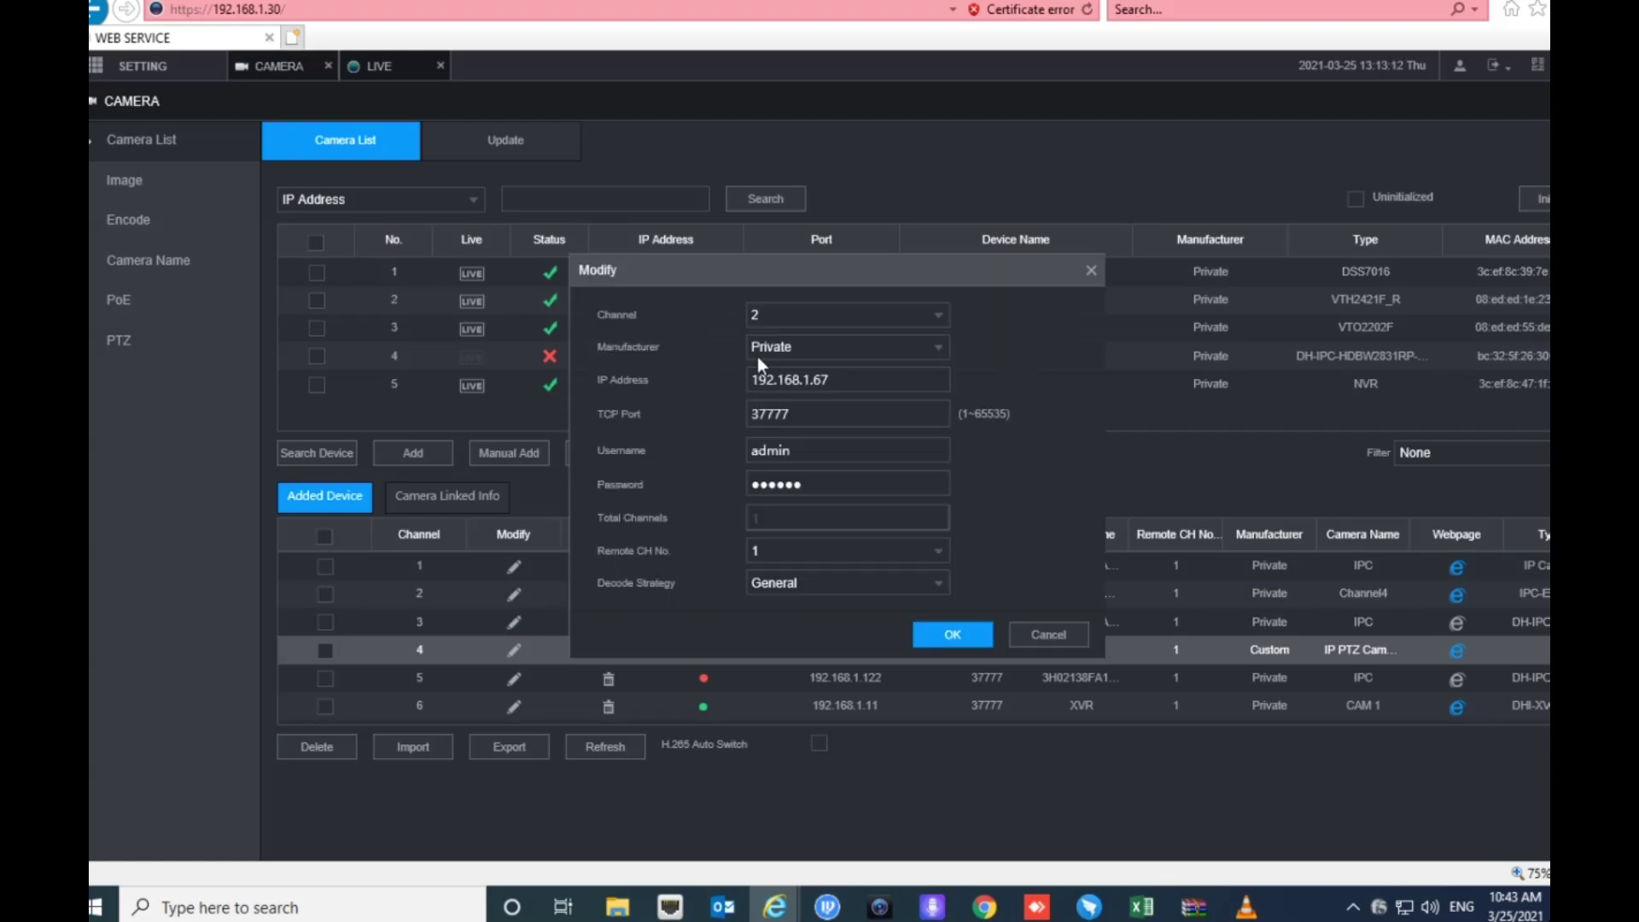
left_click(1090, 272)
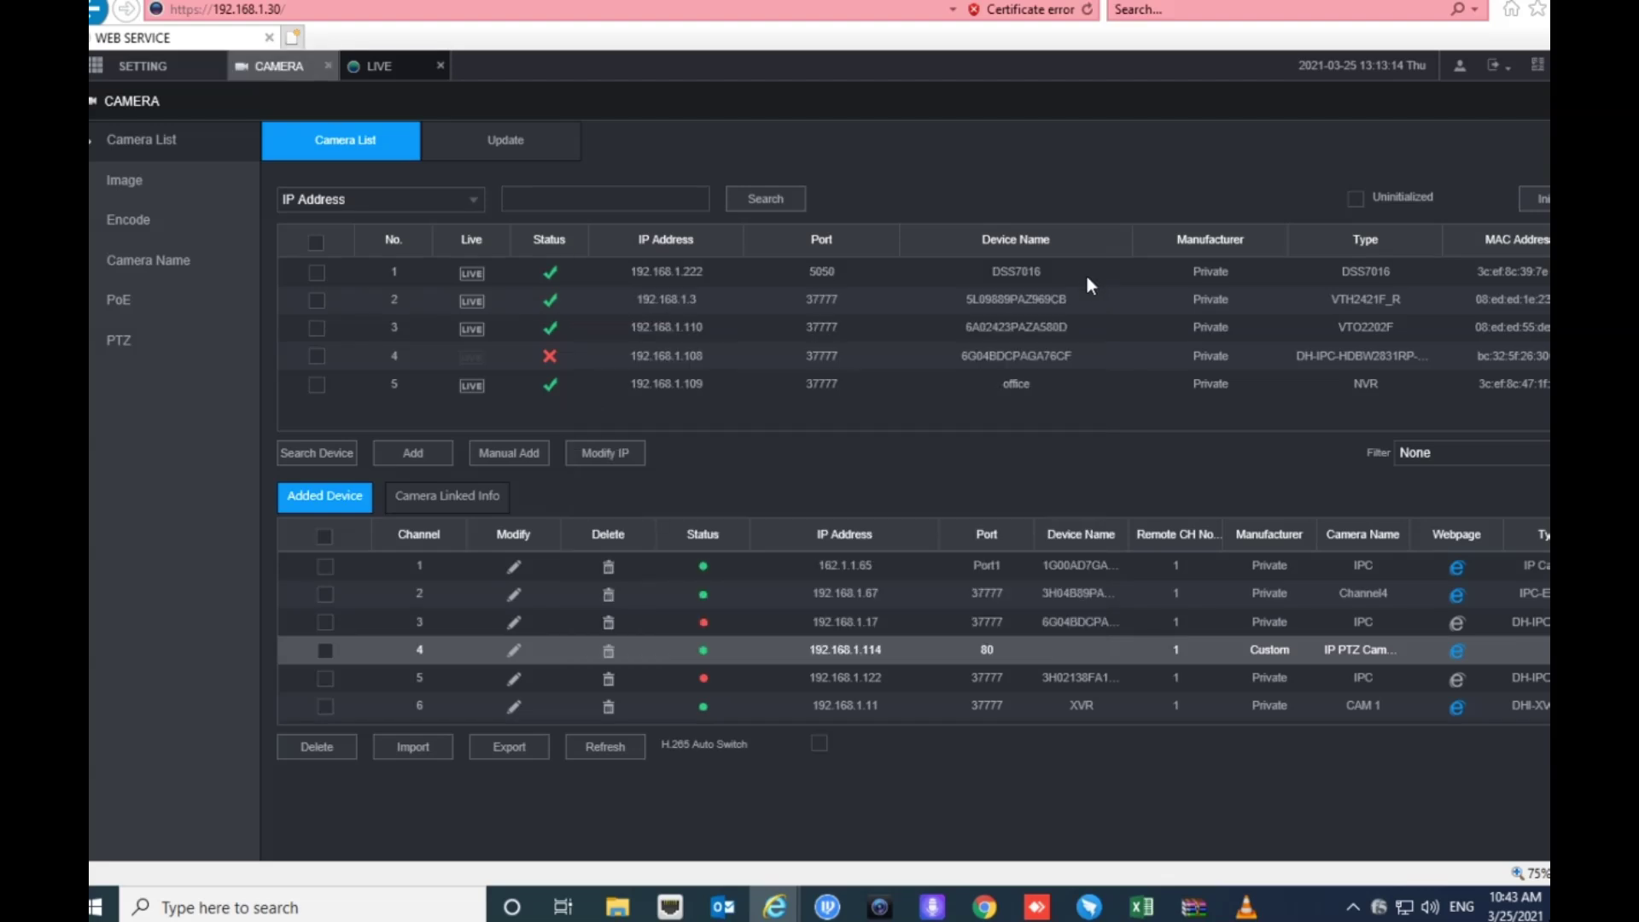
left_click(510, 651)
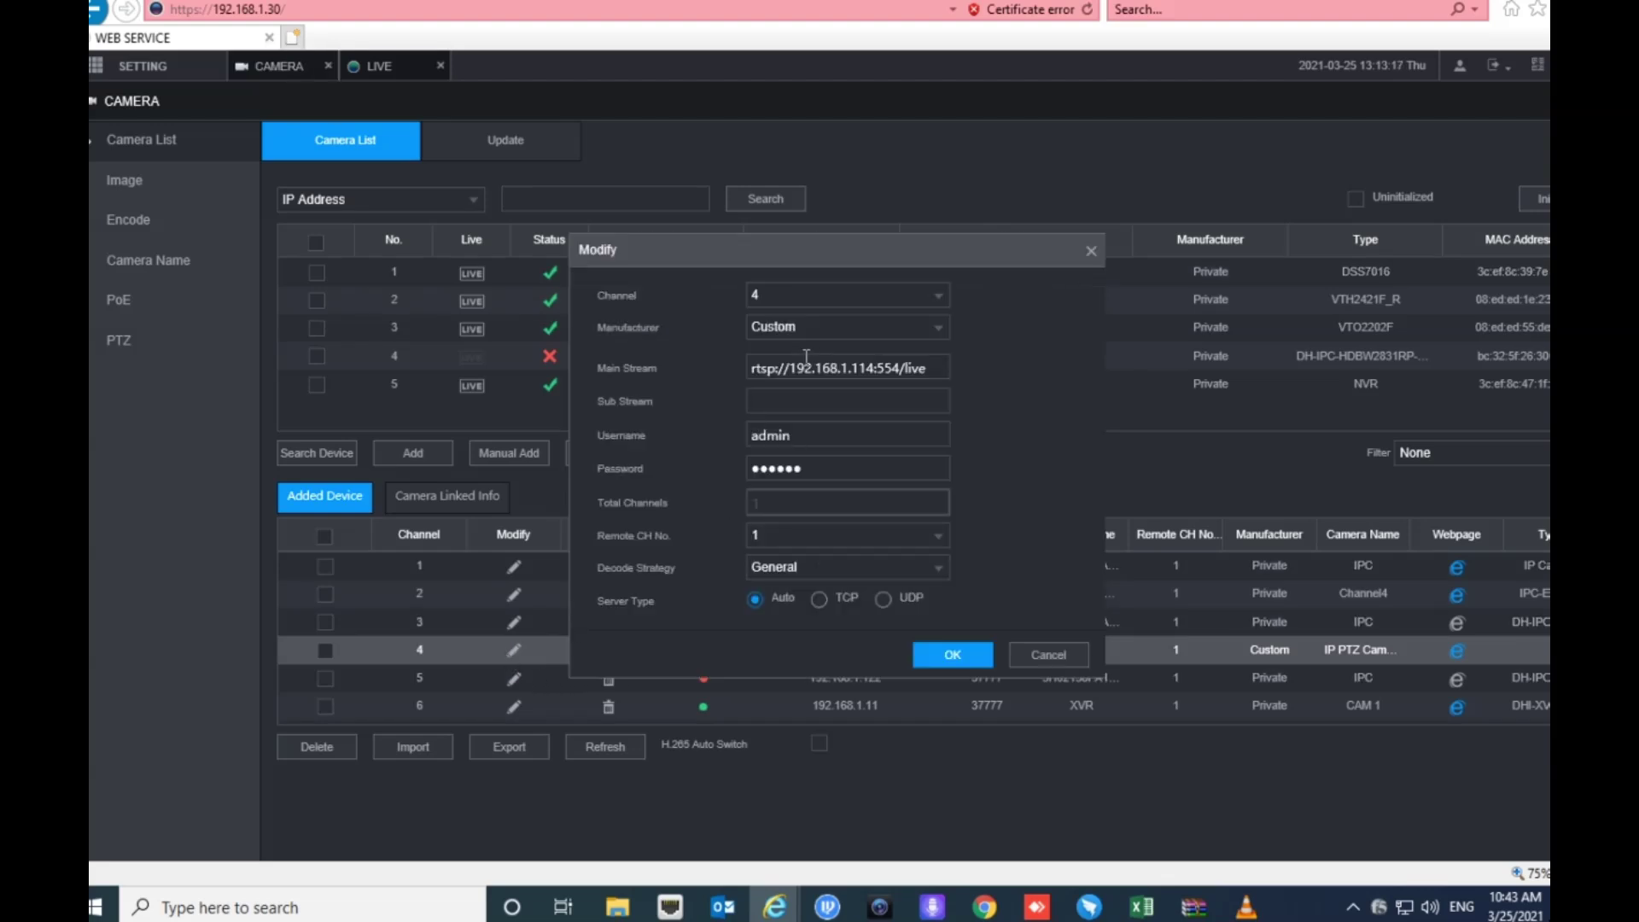